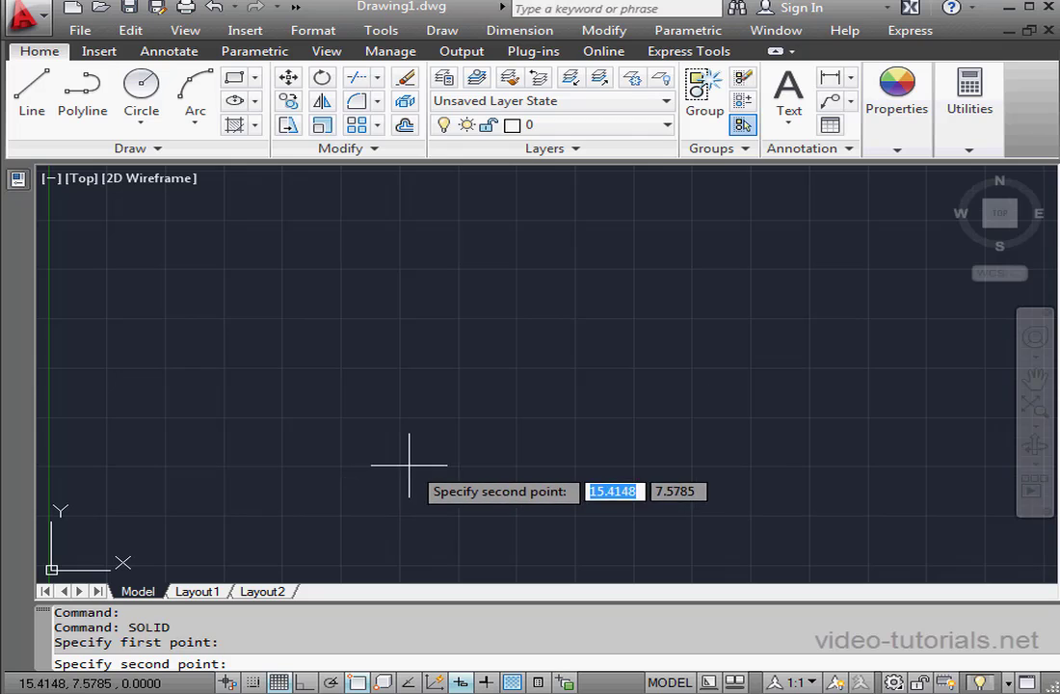
Complete the 2D solid from its first point as two adjoining four-sided sections, one above the other
click(405, 453)
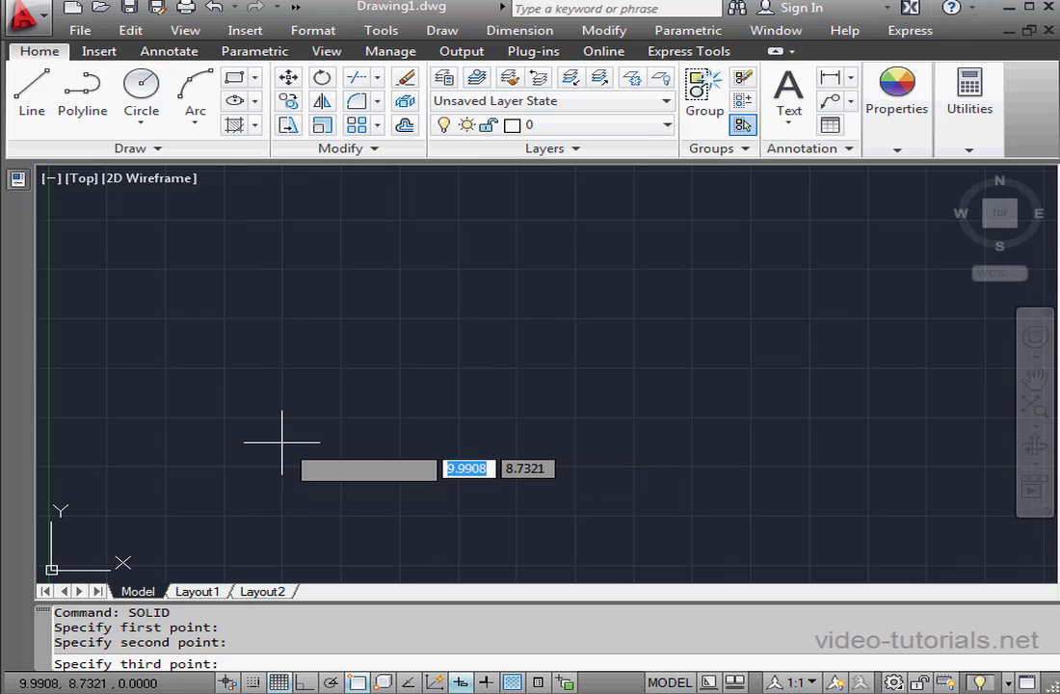
click(284, 381)
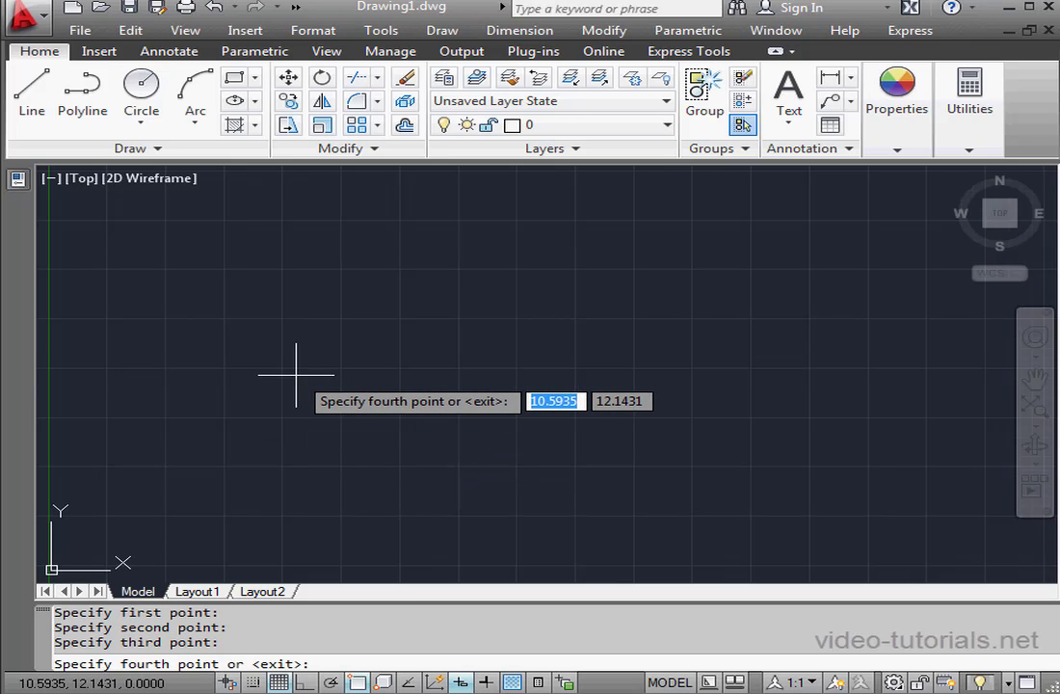
click(425, 383)
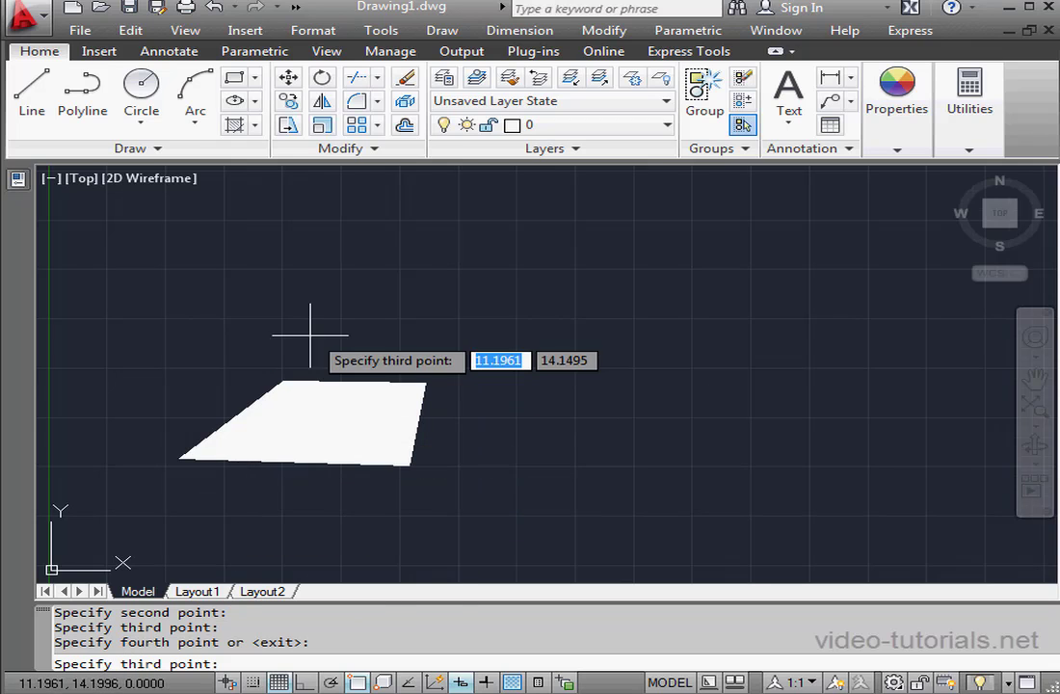
click(305, 302)
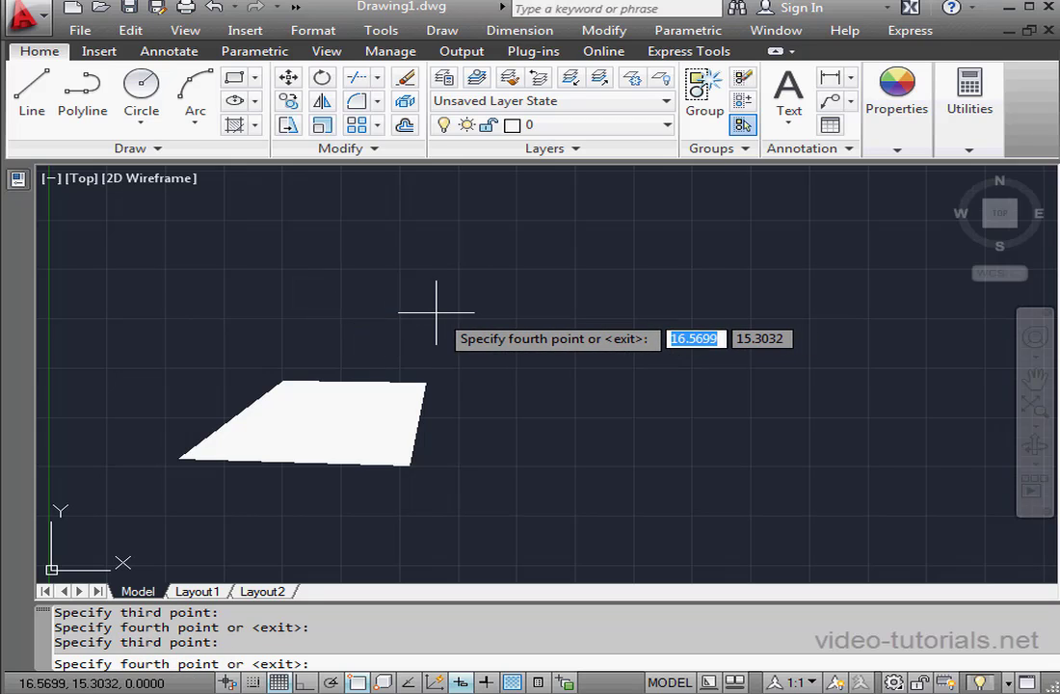
click(434, 310)
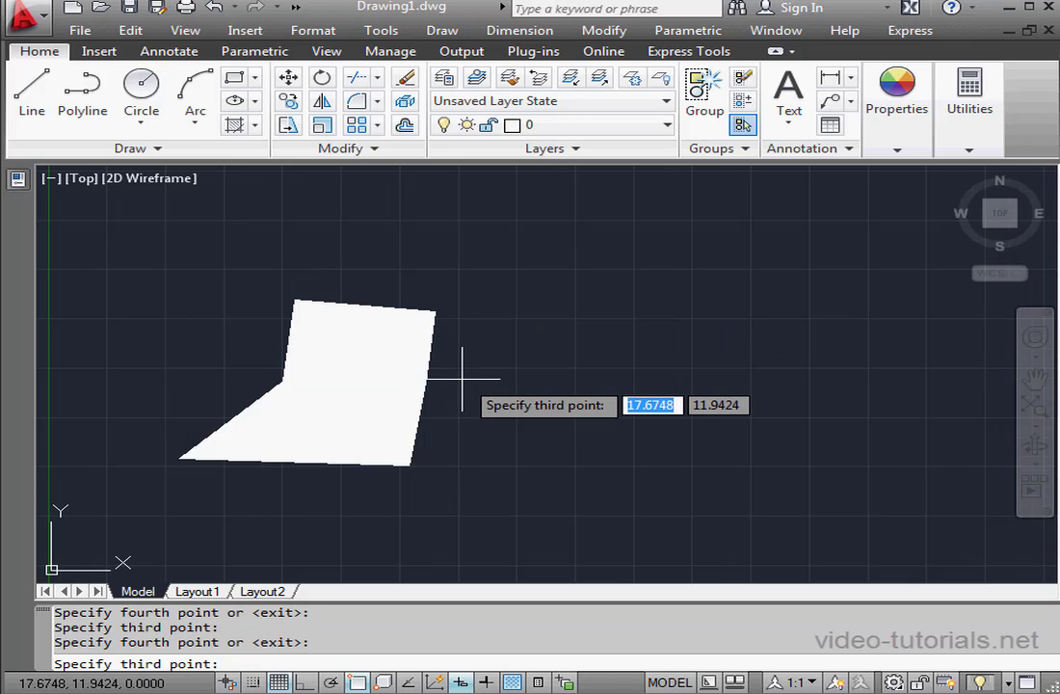
key(Escape)
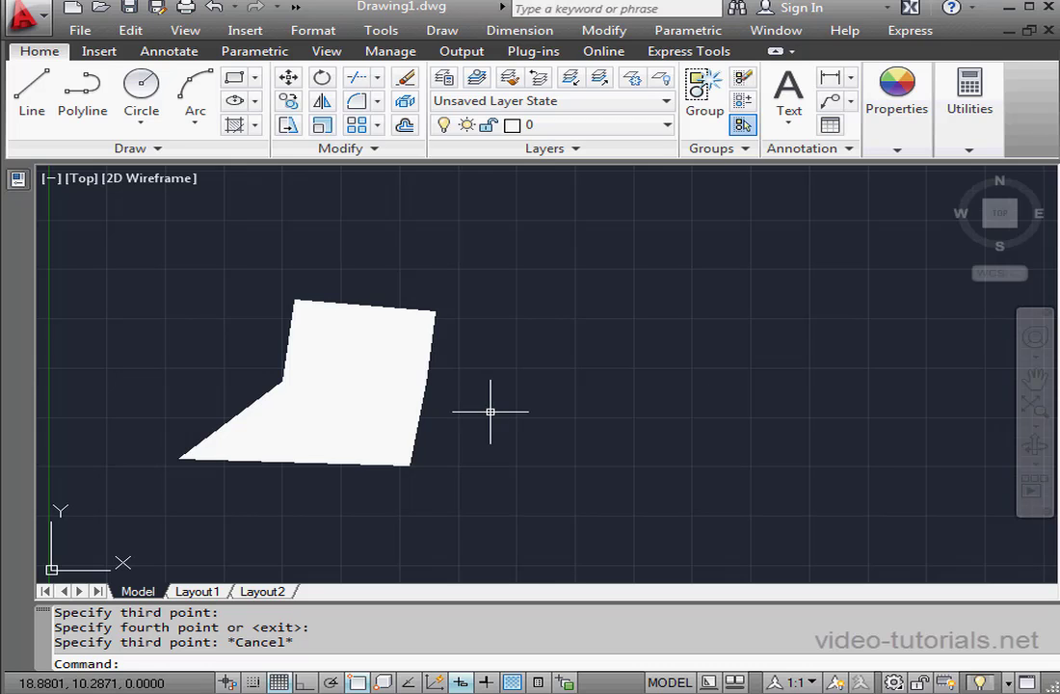
Draw a wide rectangle above the 2D solid, without touching it
click(240, 79)
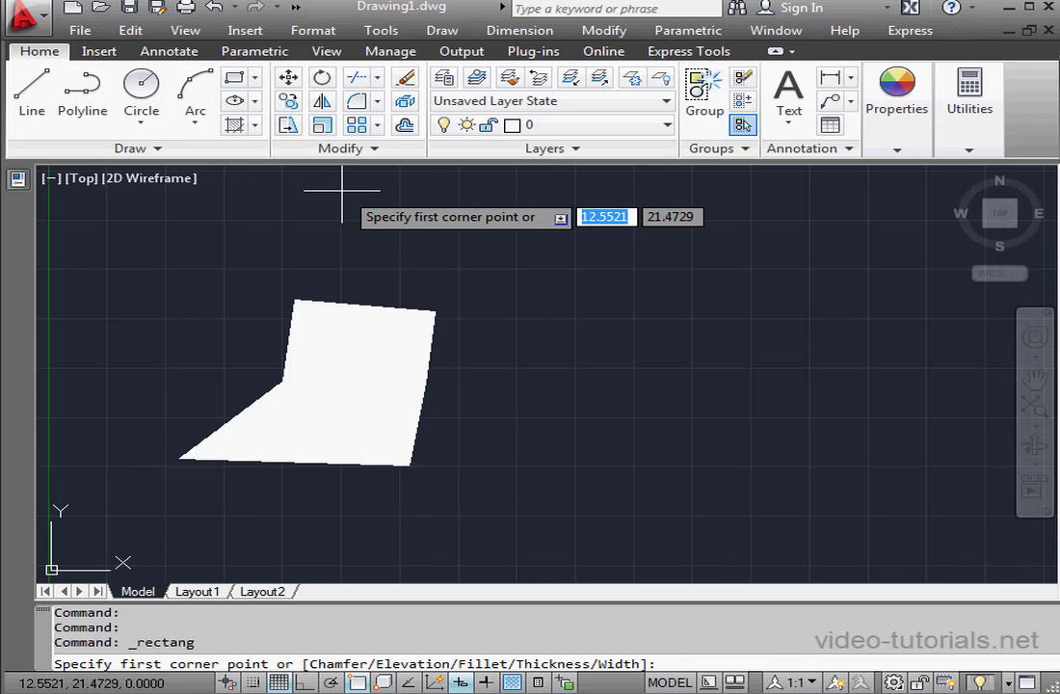
click(342, 191)
click(509, 262)
click(254, 124)
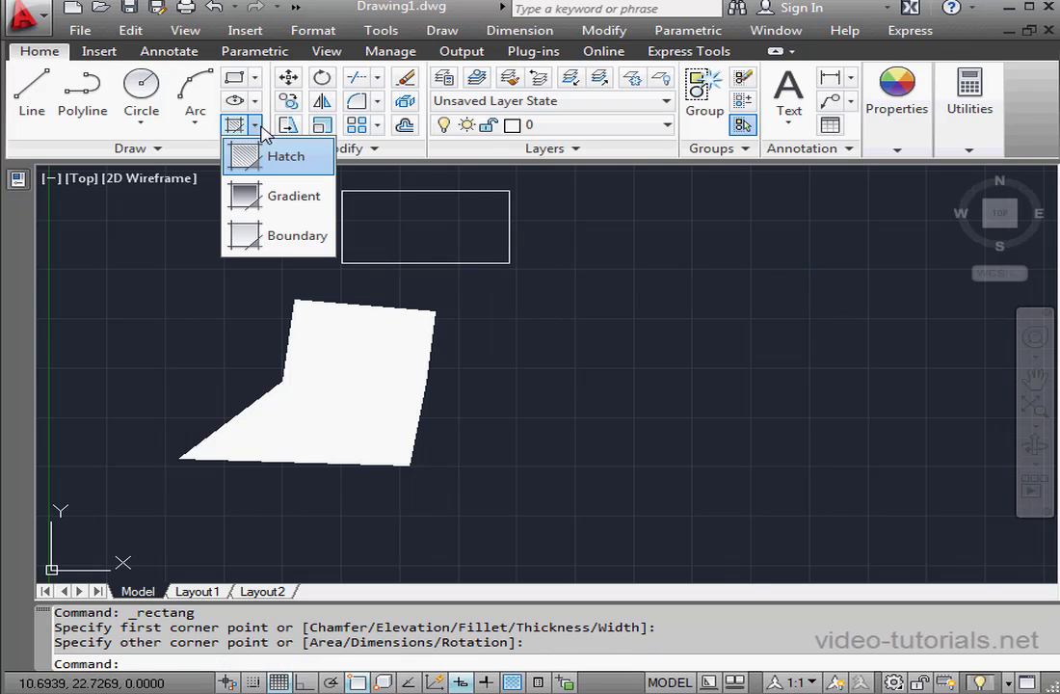
click(243, 154)
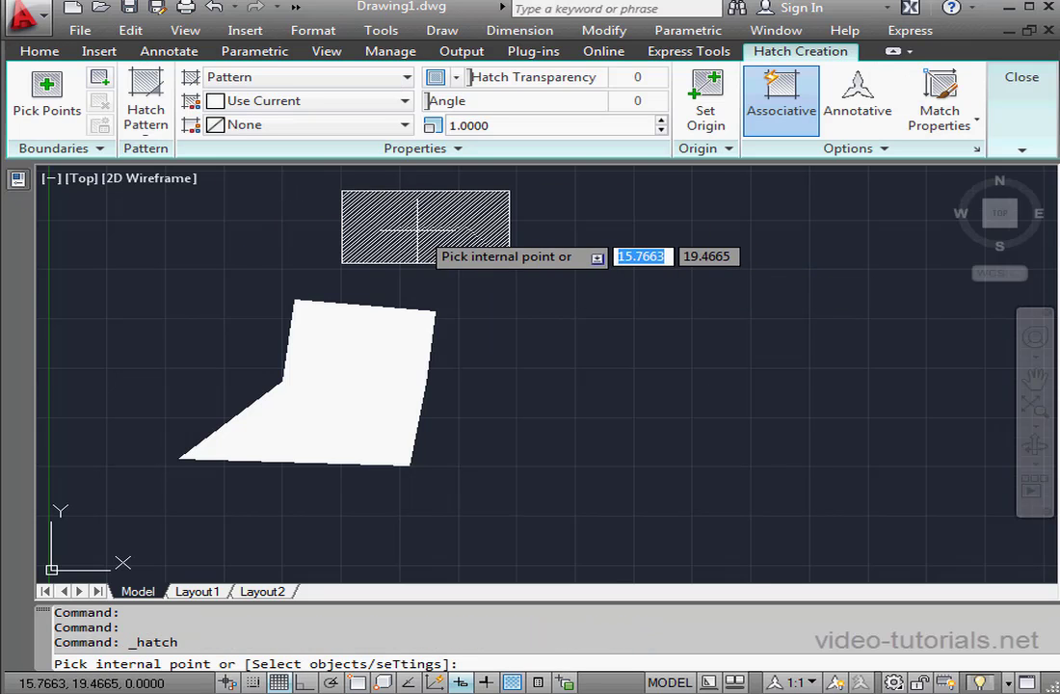
click(1024, 188)
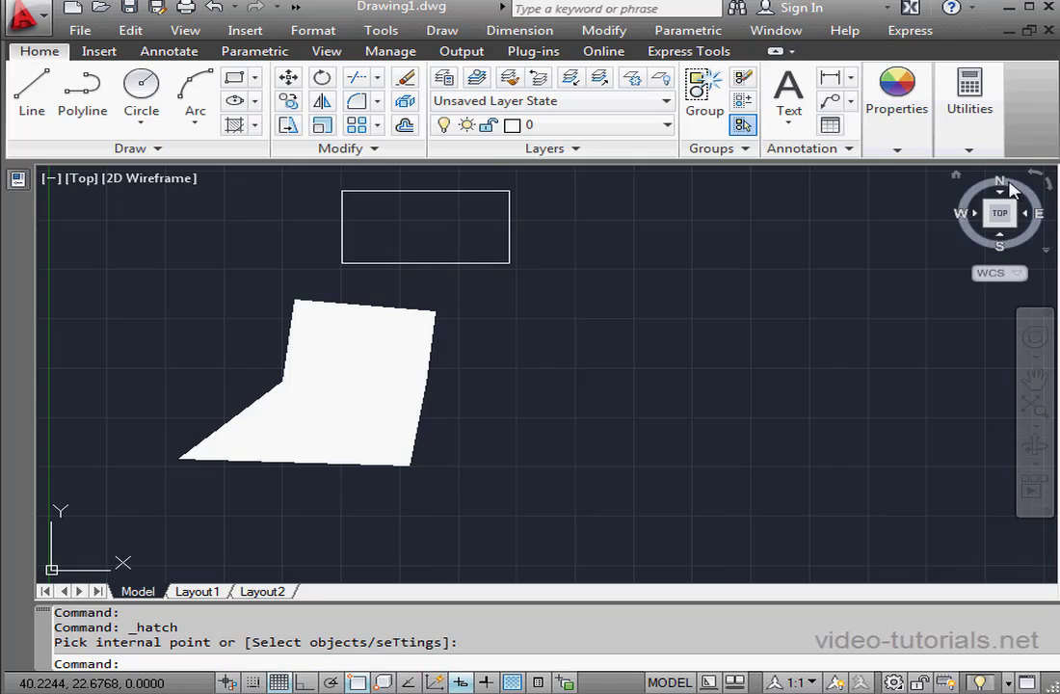
Draw an open two-segment polyline about 14.4 units long beside the rectangle, sloping down and continuing nearly vertically
click(90, 91)
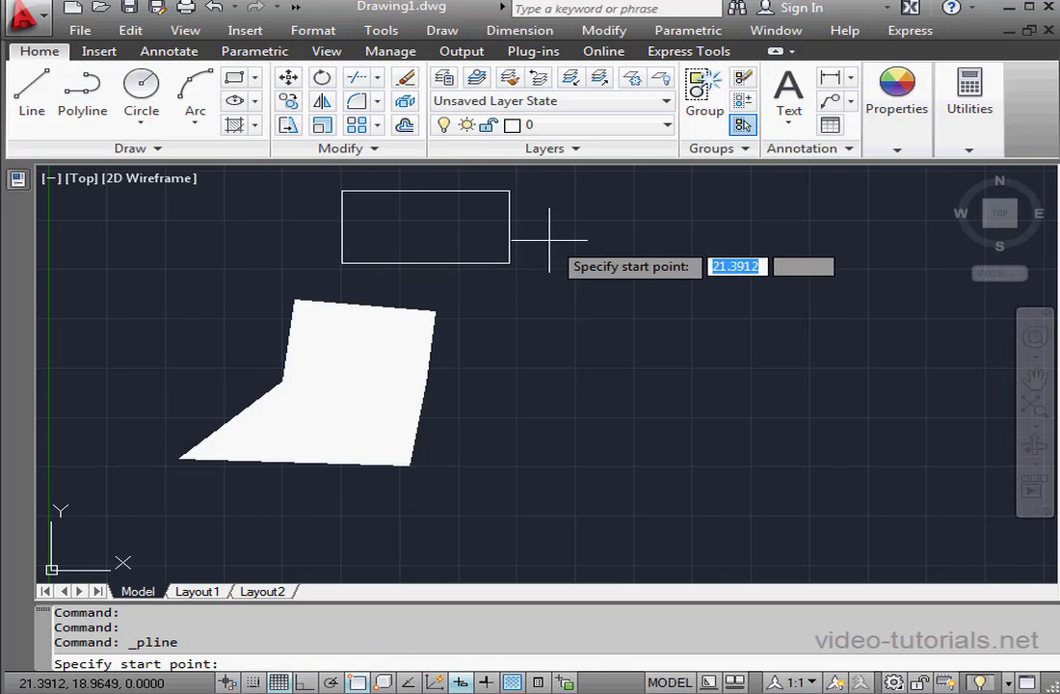
click(593, 239)
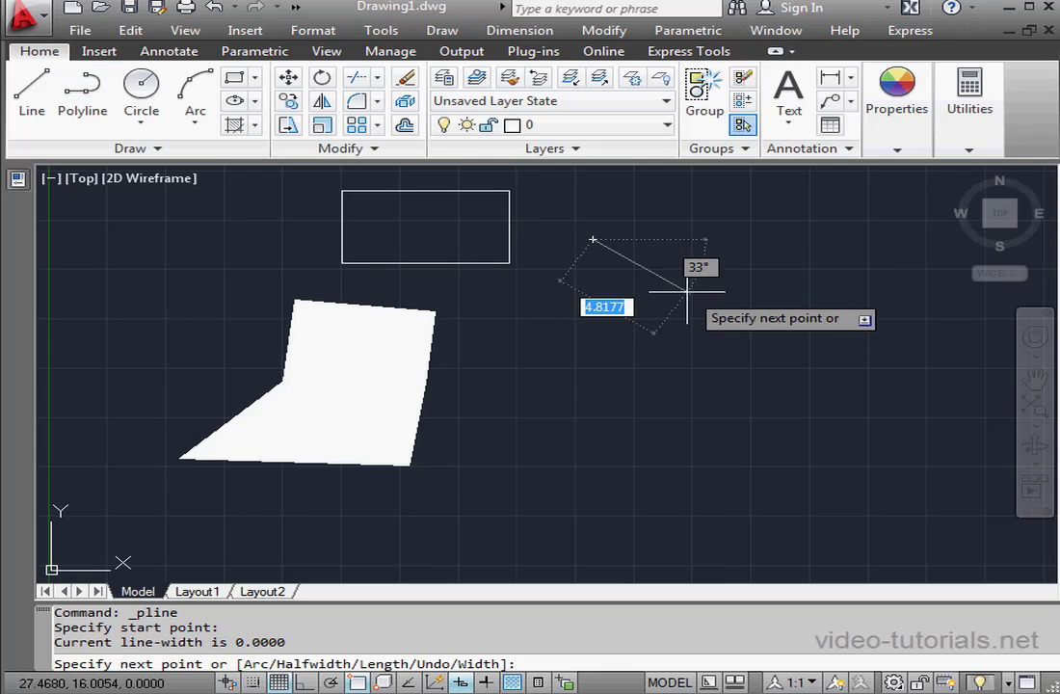
click(755, 335)
click(764, 450)
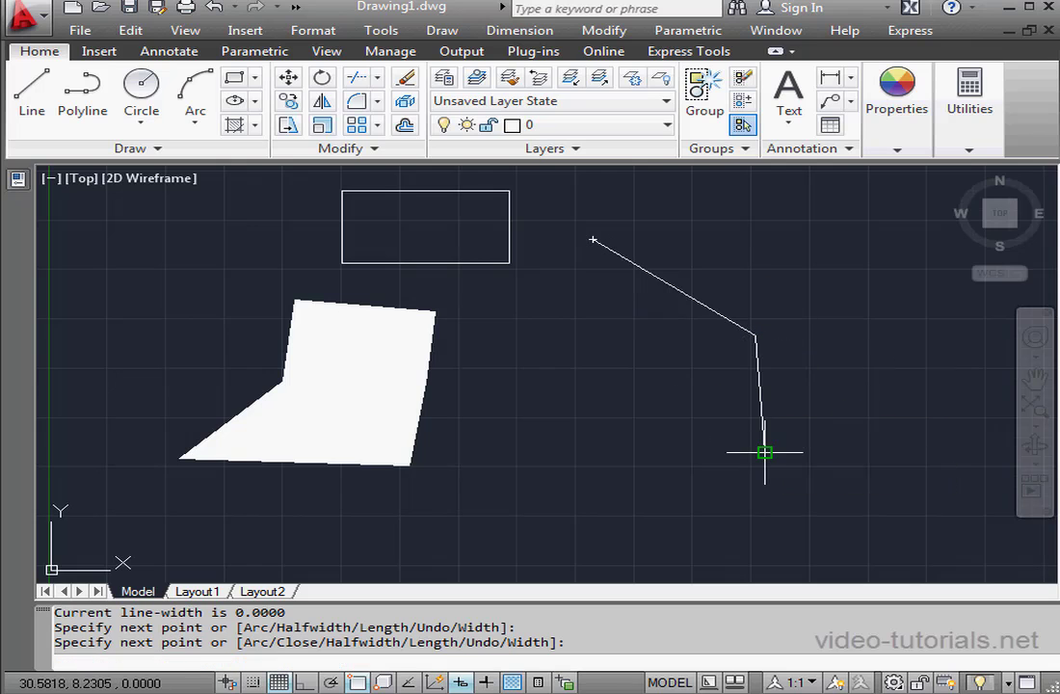
right_click(847, 415)
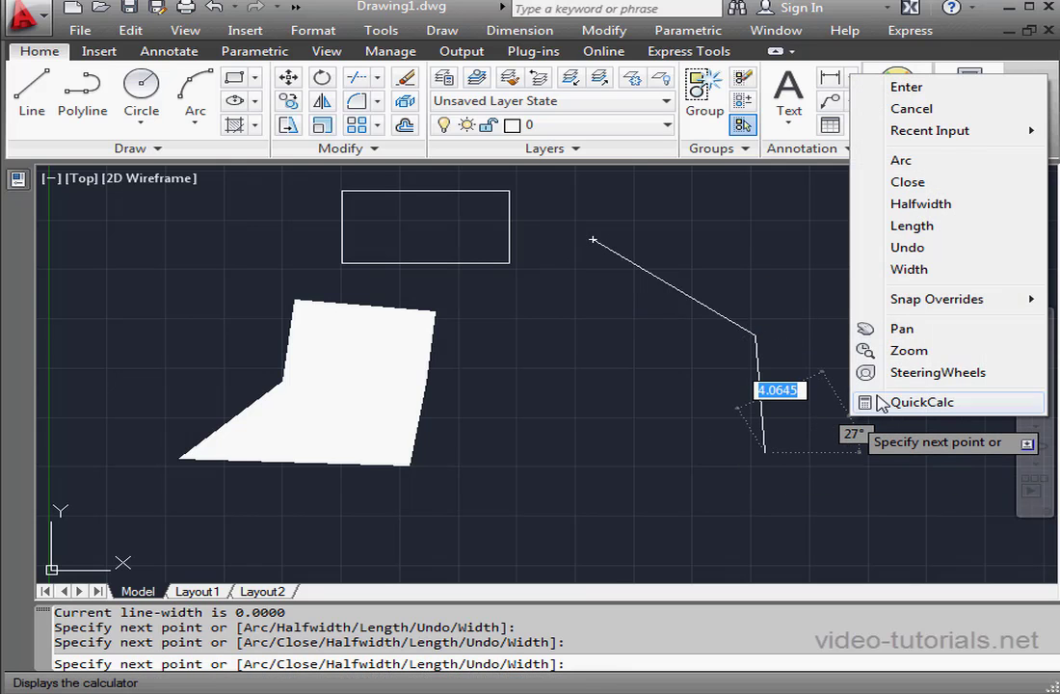
click(941, 90)
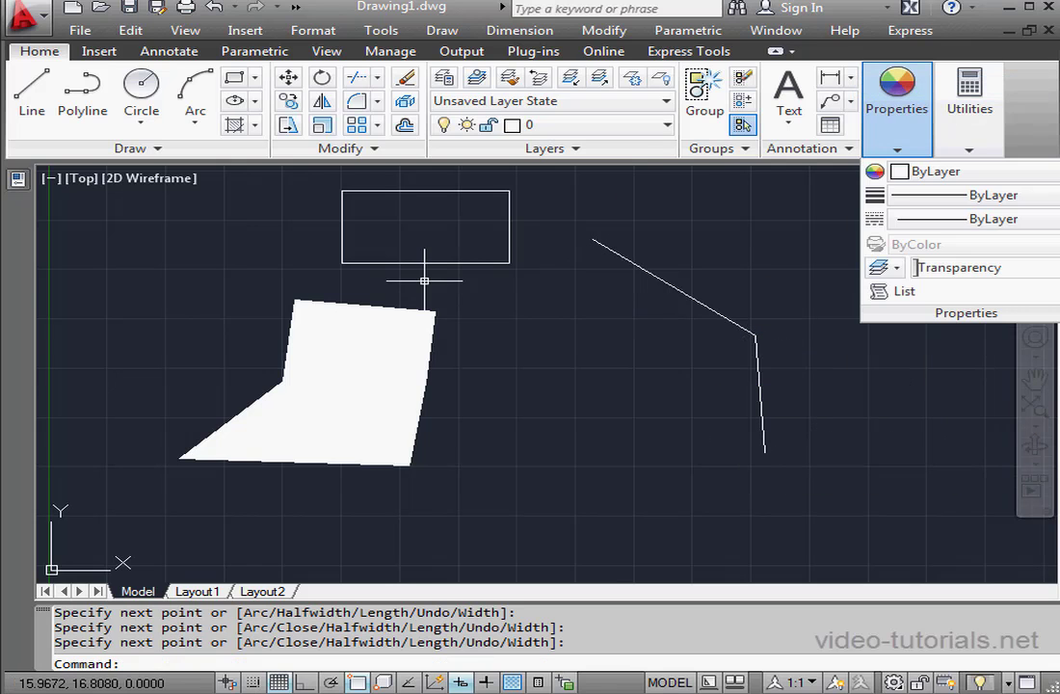
Hatch the inside of the rectangle with the diagonal line pattern at scale 1 and finish the hatch
click(257, 127)
click(253, 164)
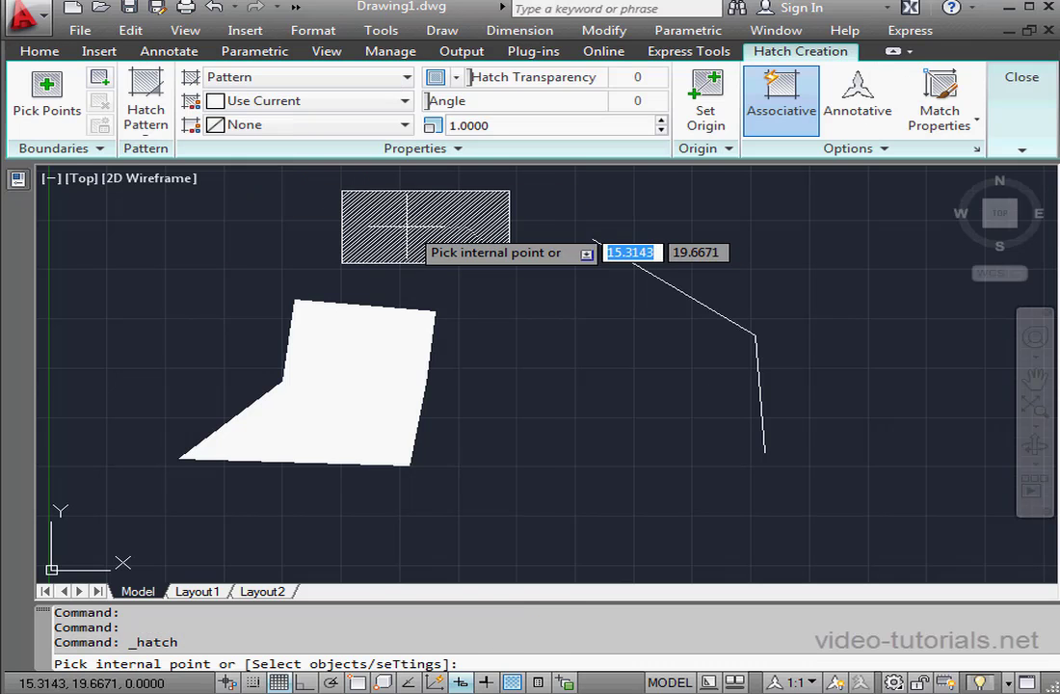
click(405, 232)
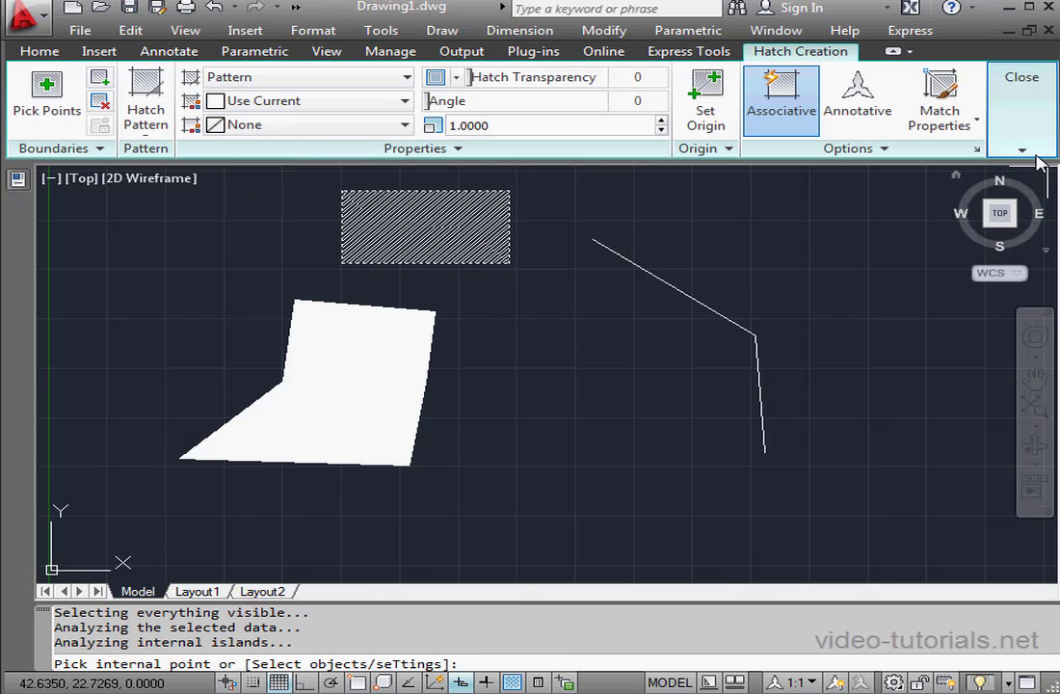
mouse_move(1023, 154)
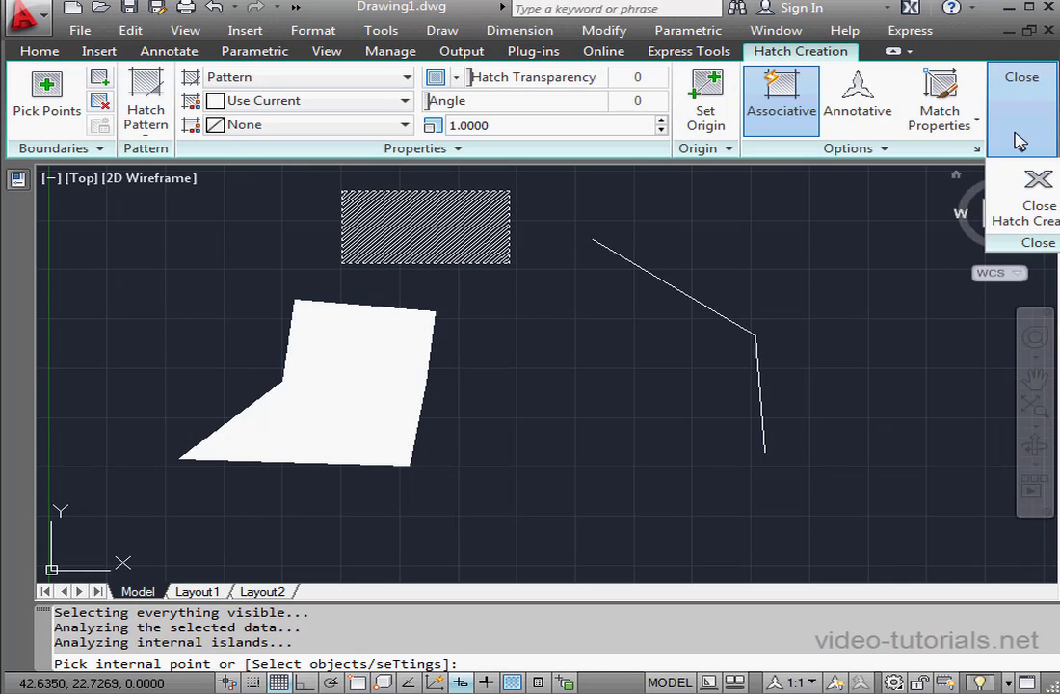
click(1013, 208)
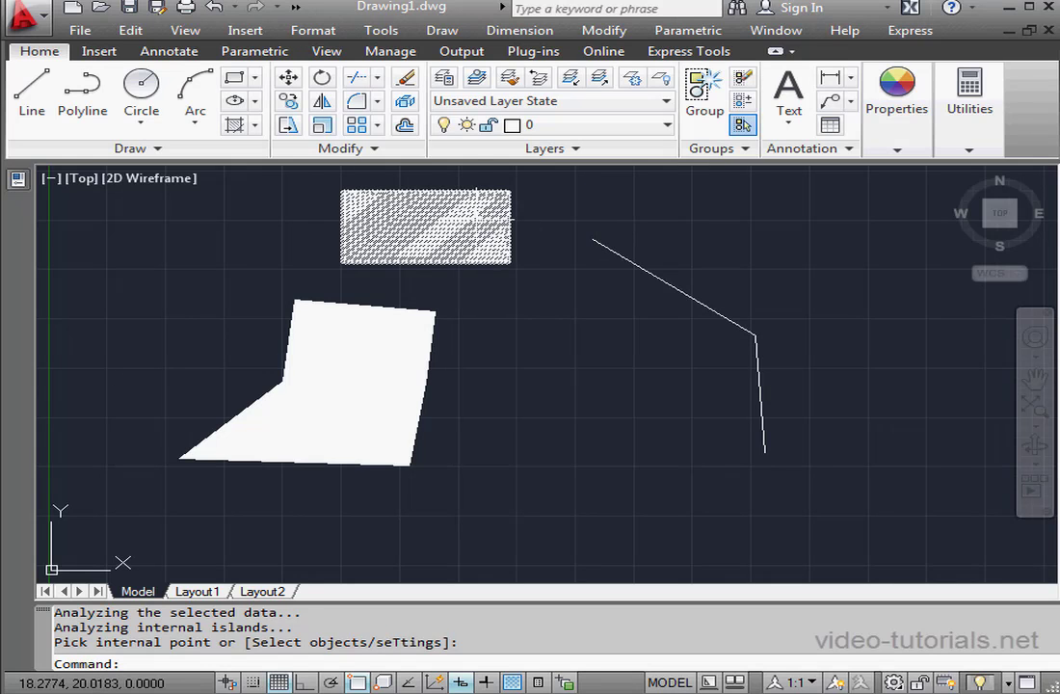
Set the two-segment polyline's global width to 3 in its properties and clear the selection
click(674, 286)
click(17, 179)
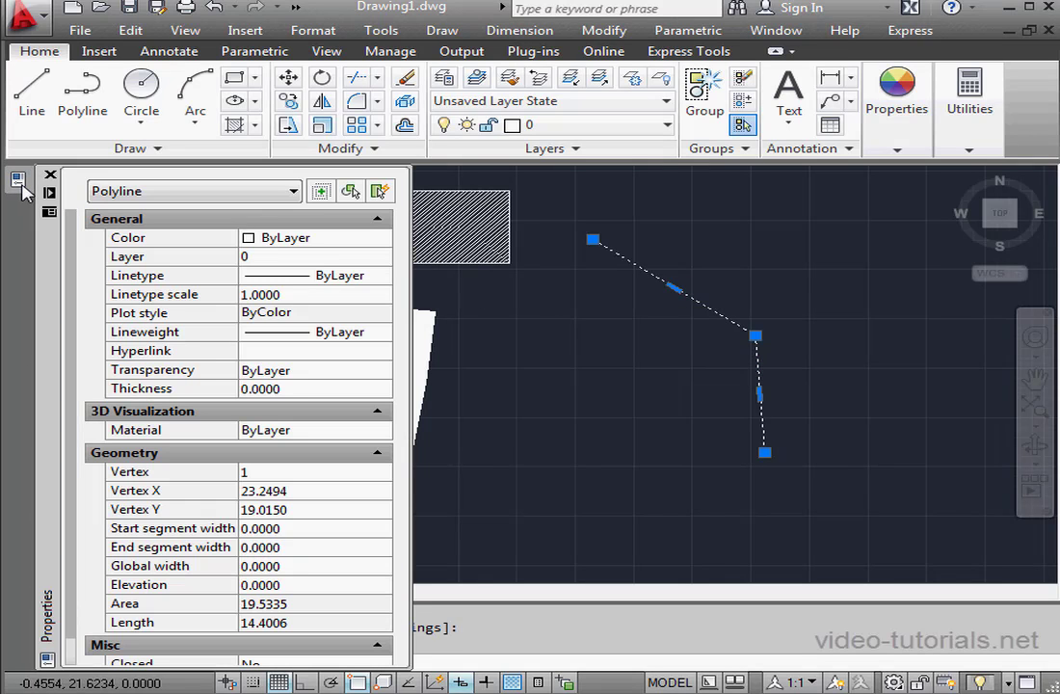
click(272, 568)
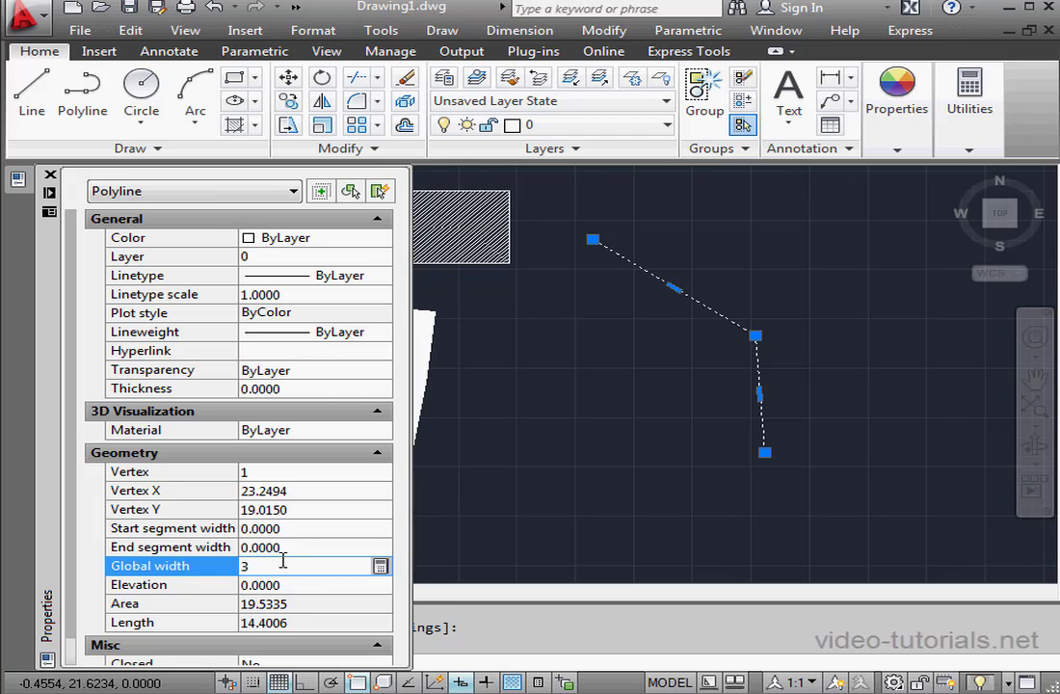
key(Return)
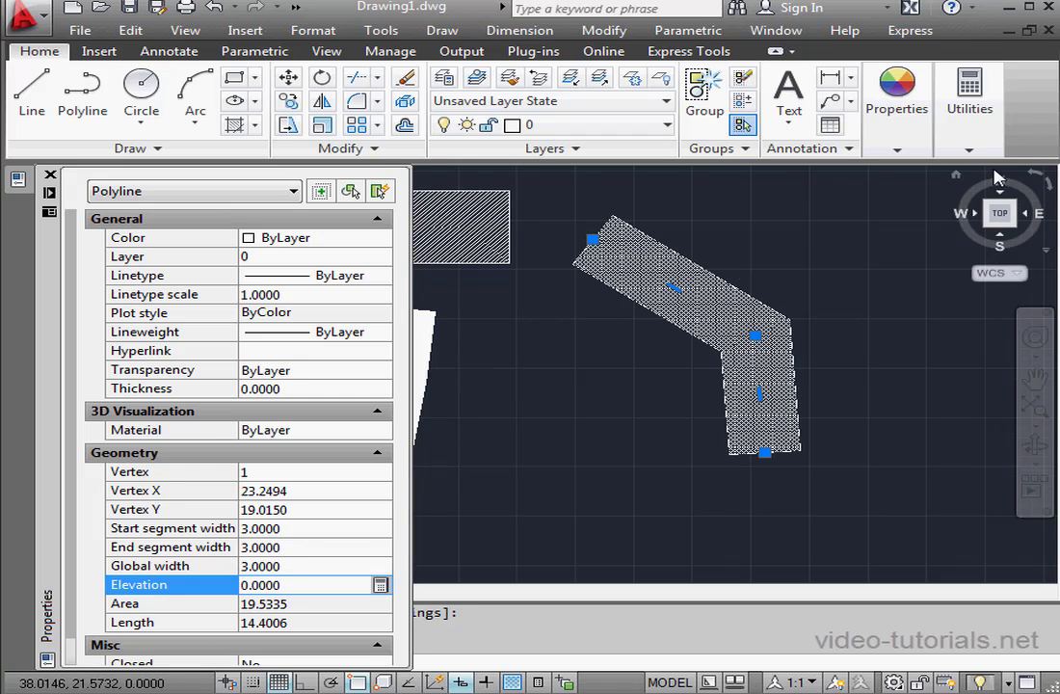
key(ctrl+1)
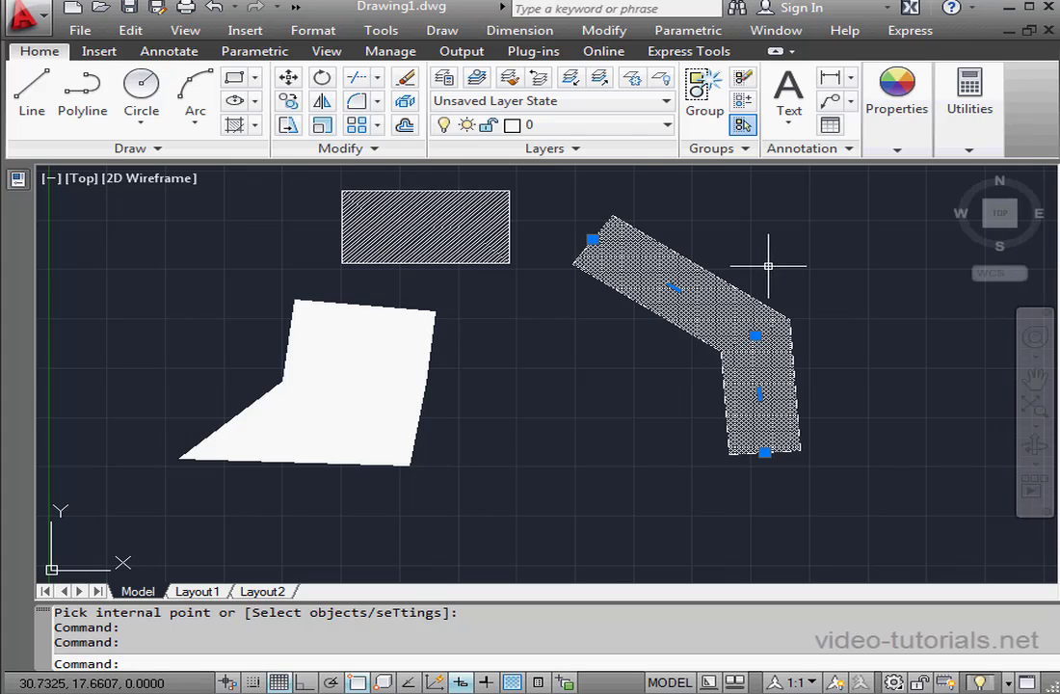
key(Escape)
Set the FILLMODE system variable to 0
text(FILL)
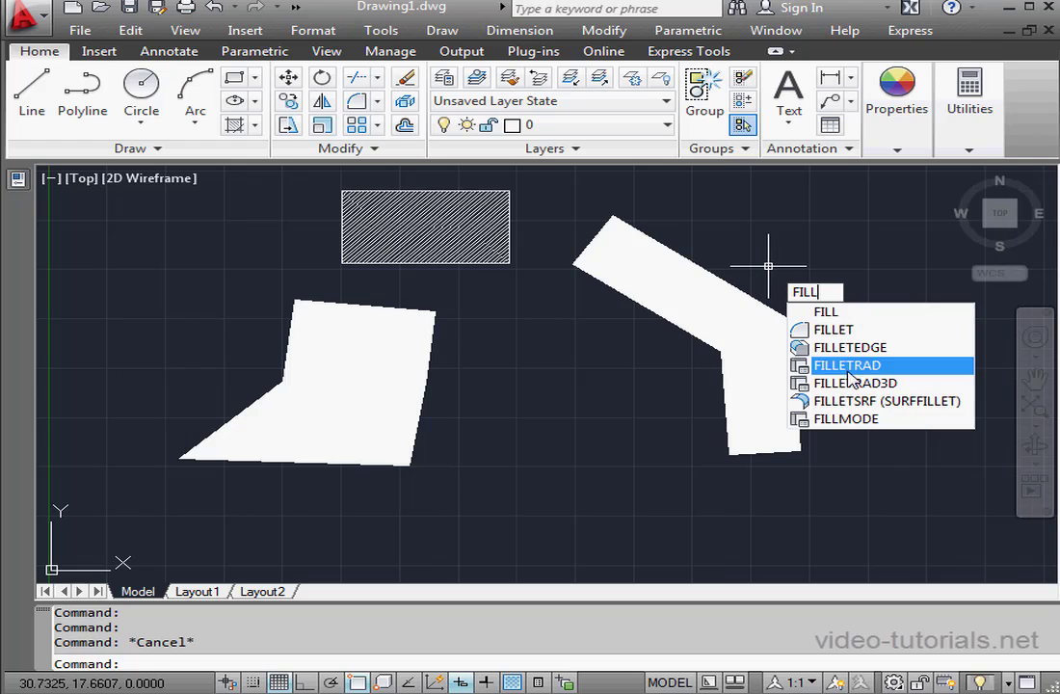
click(858, 419)
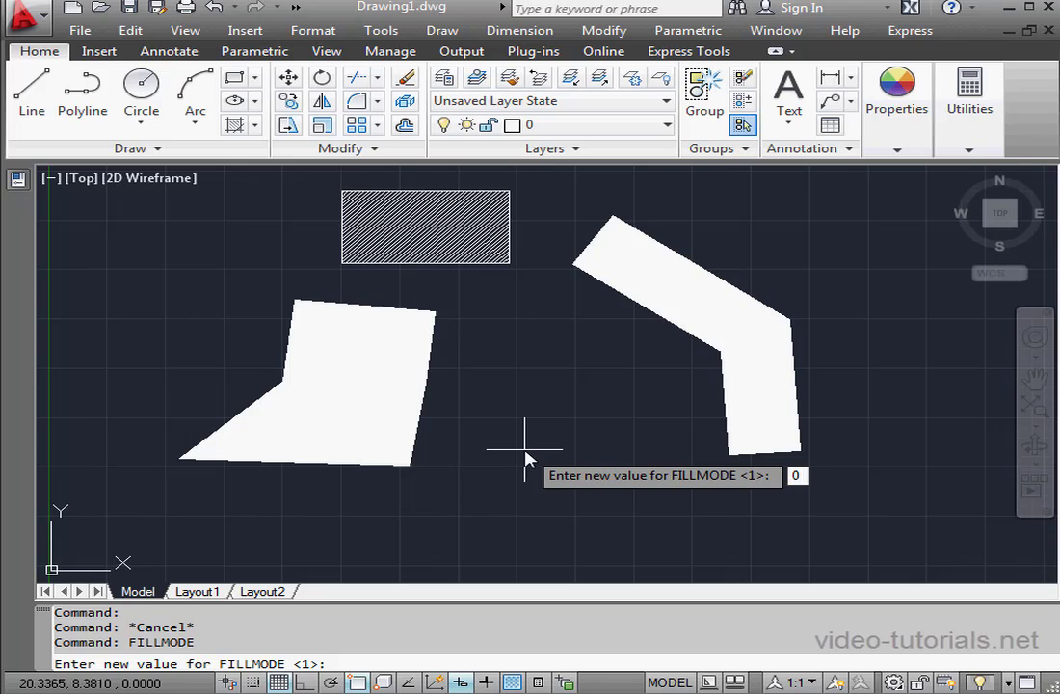
key(Return)
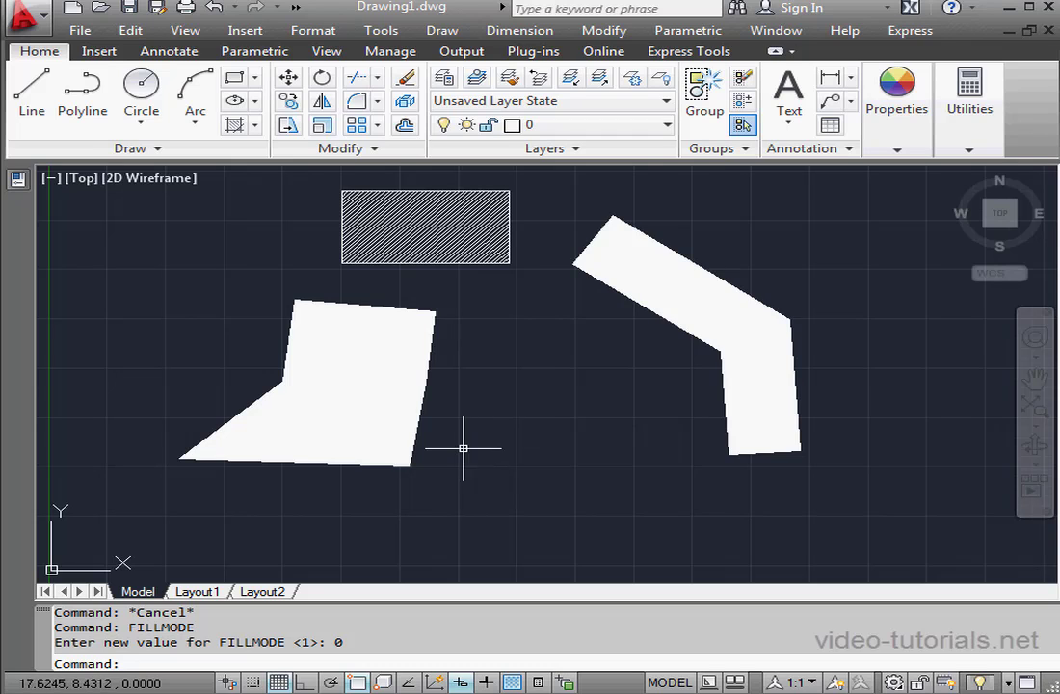
Refresh the display of the solid's lower section by grip-stretching its lower-right corner in place
click(414, 449)
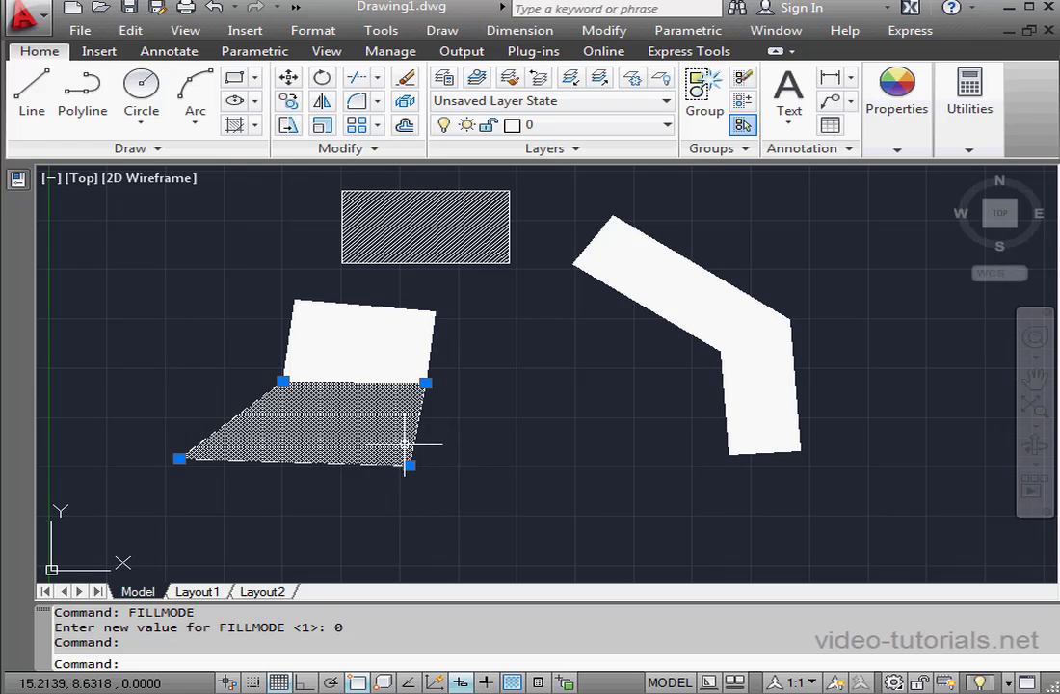
click(409, 466)
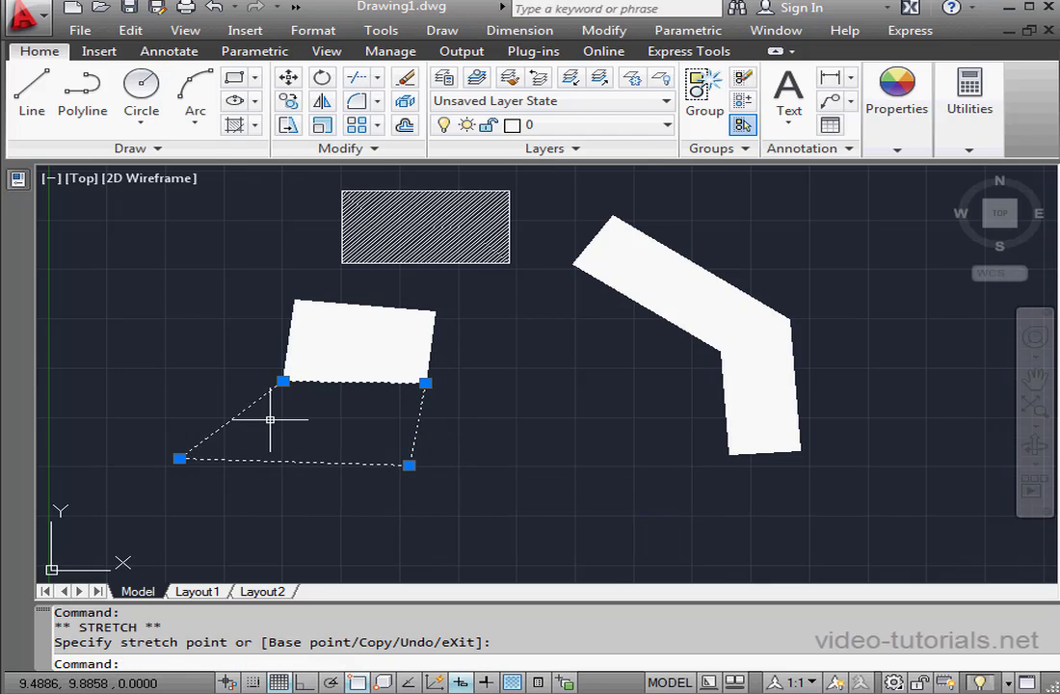
key(Escape)
Refresh the display of the hatched rectangle and the wide polyline by grip-stretching a corner and an endpoint in place
click(476, 262)
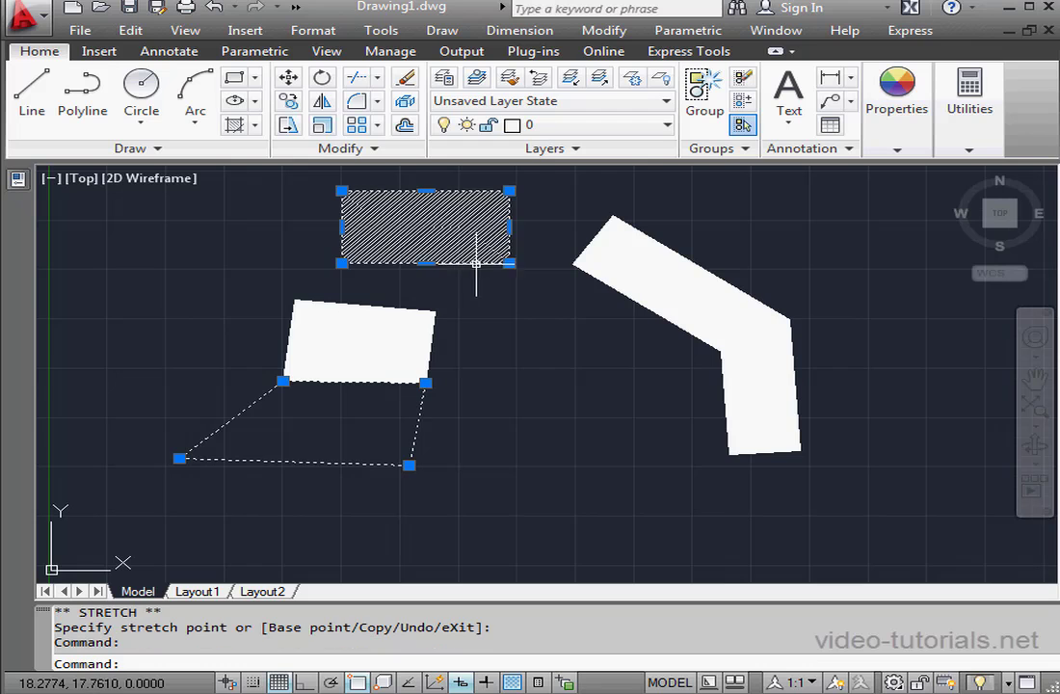
click(510, 263)
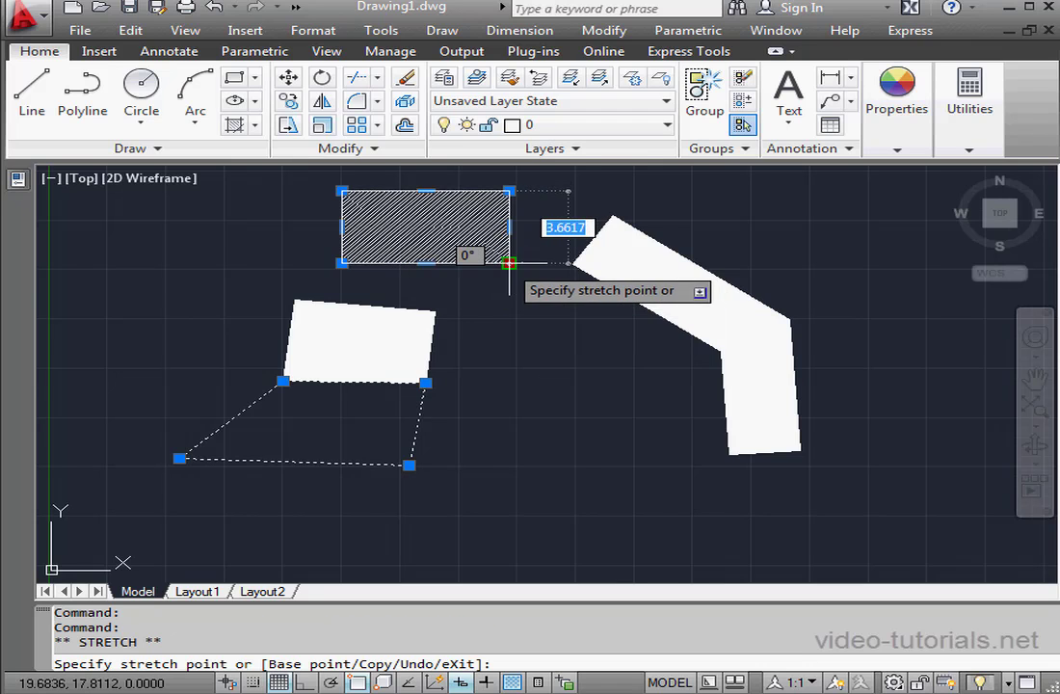
click(686, 328)
click(764, 452)
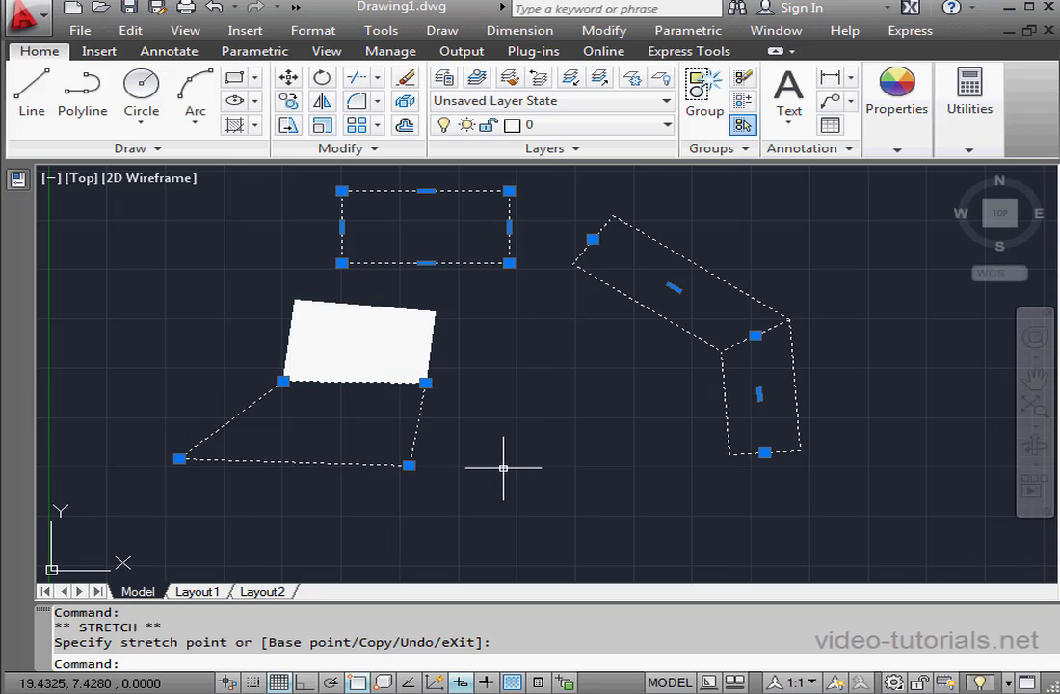
Run FILLMODE again from the recent commands and set its value to 1
right_click(467, 541)
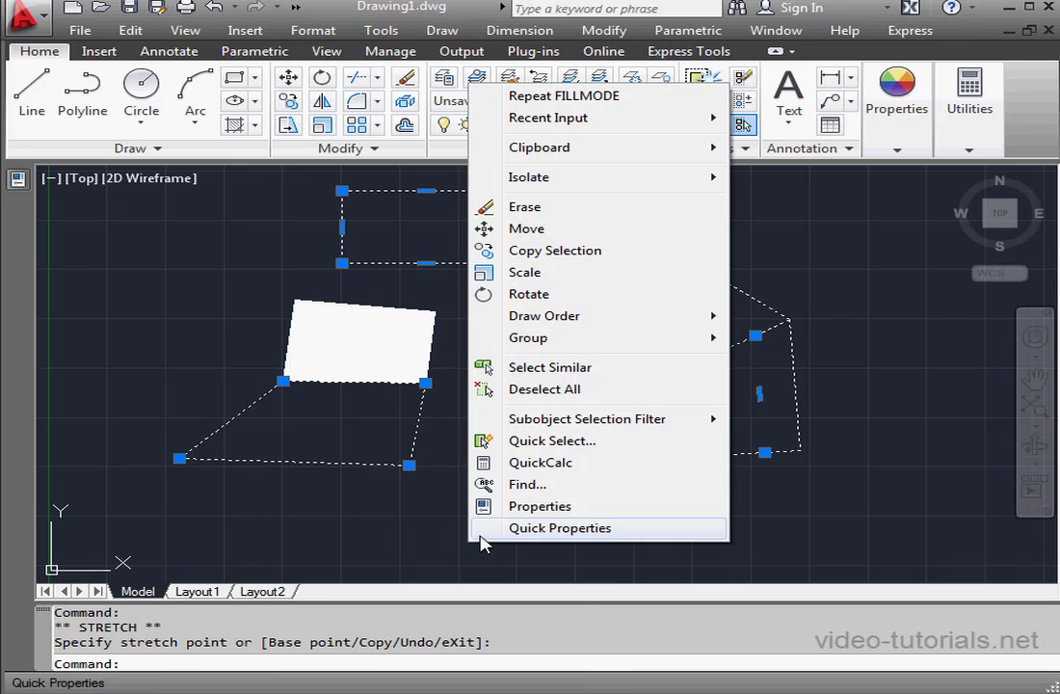
mouse_move(620, 123)
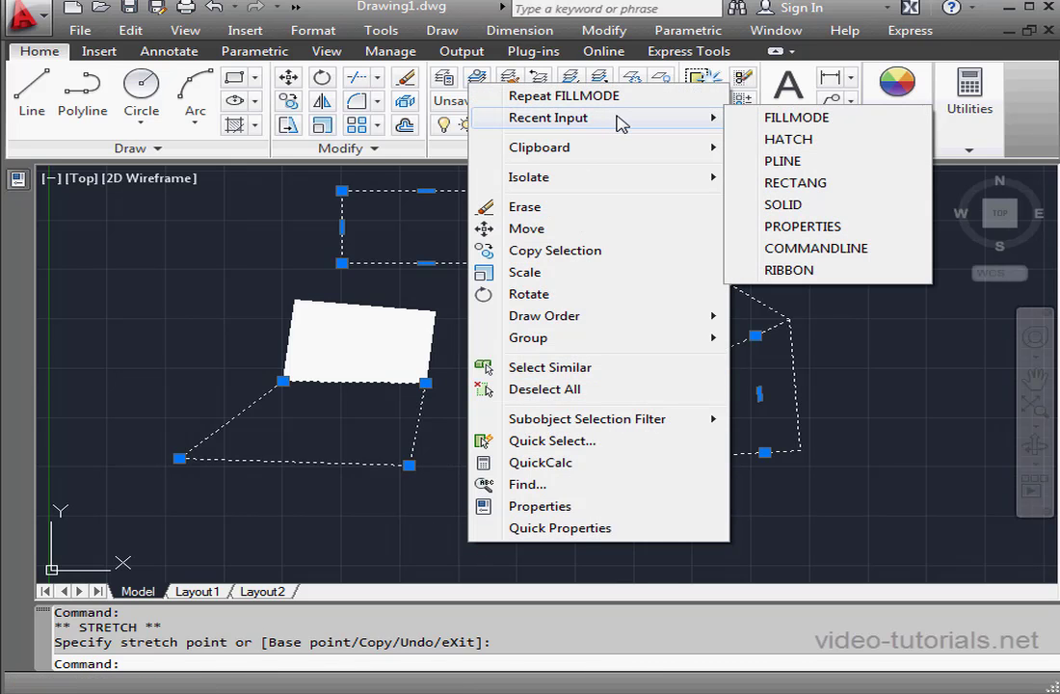
click(761, 117)
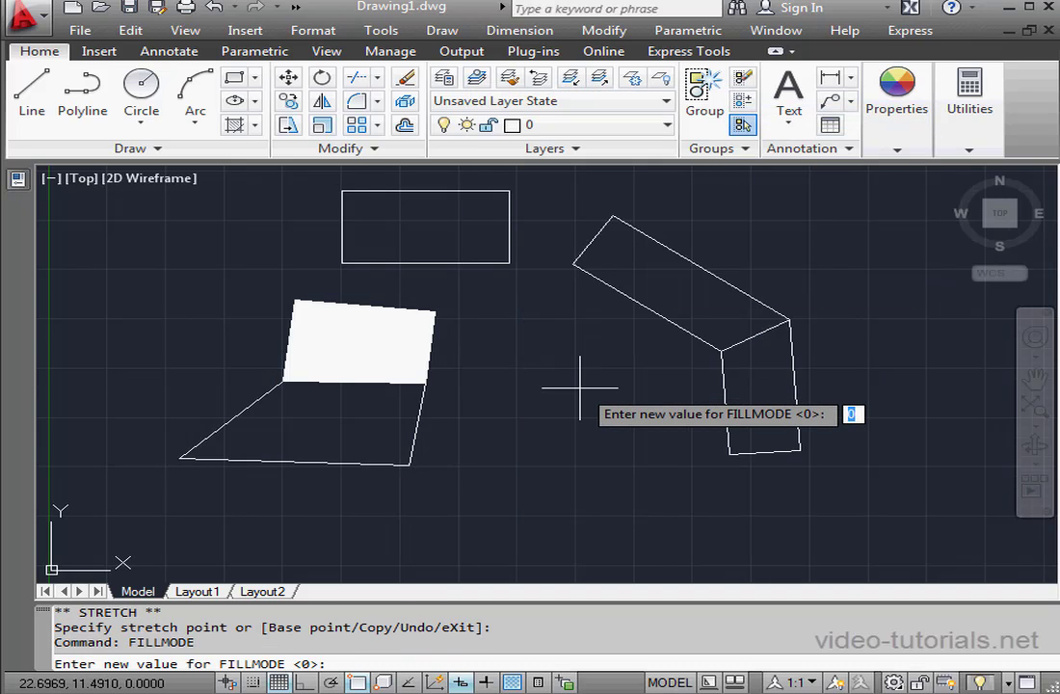
key(Return)
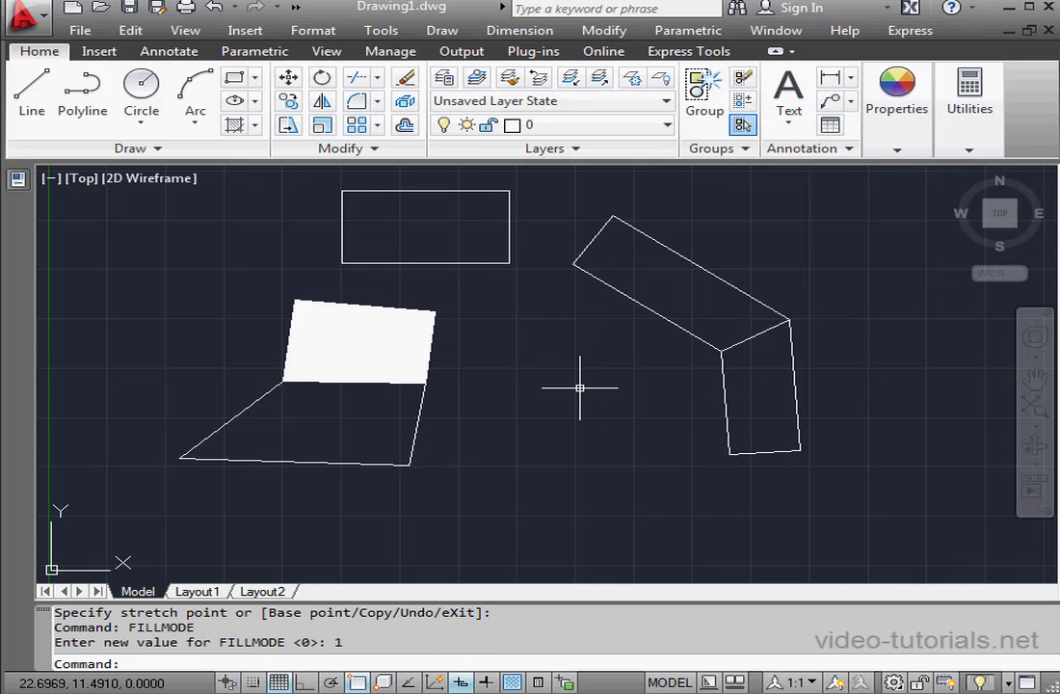
Refresh the fill of the left solid's lower section by grip-stretching its lower-right corner back onto the same point
click(417, 440)
click(410, 464)
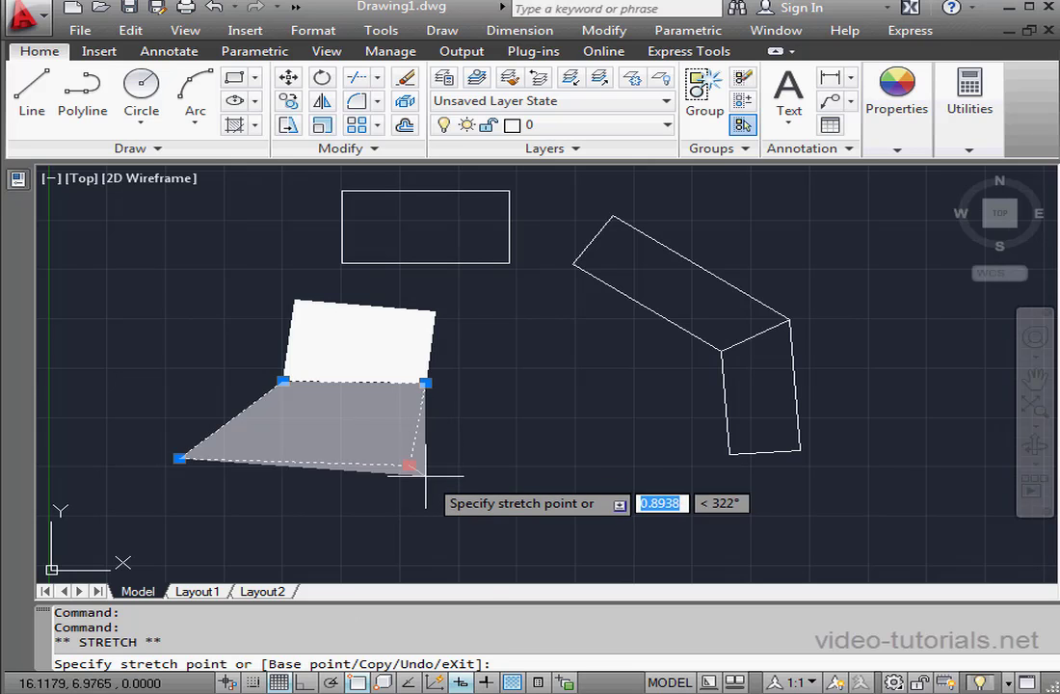
click(409, 465)
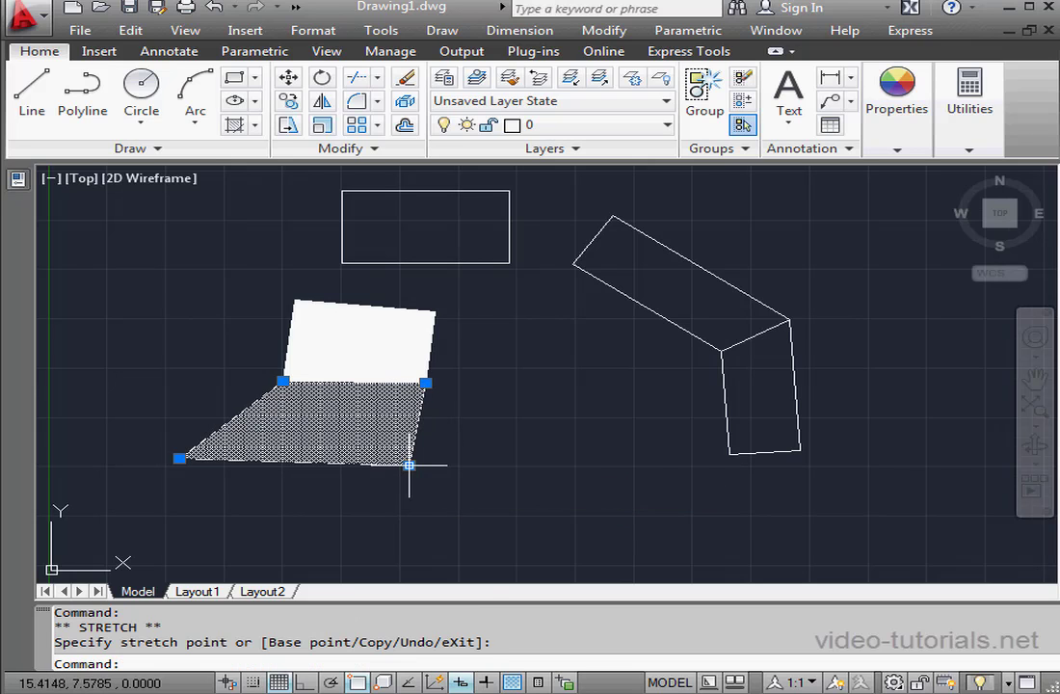
Refresh the fill of the hatched rectangle and the wide polyline by grip-stretching the lower-right corner and the lower endpoint in place
click(498, 263)
click(509, 262)
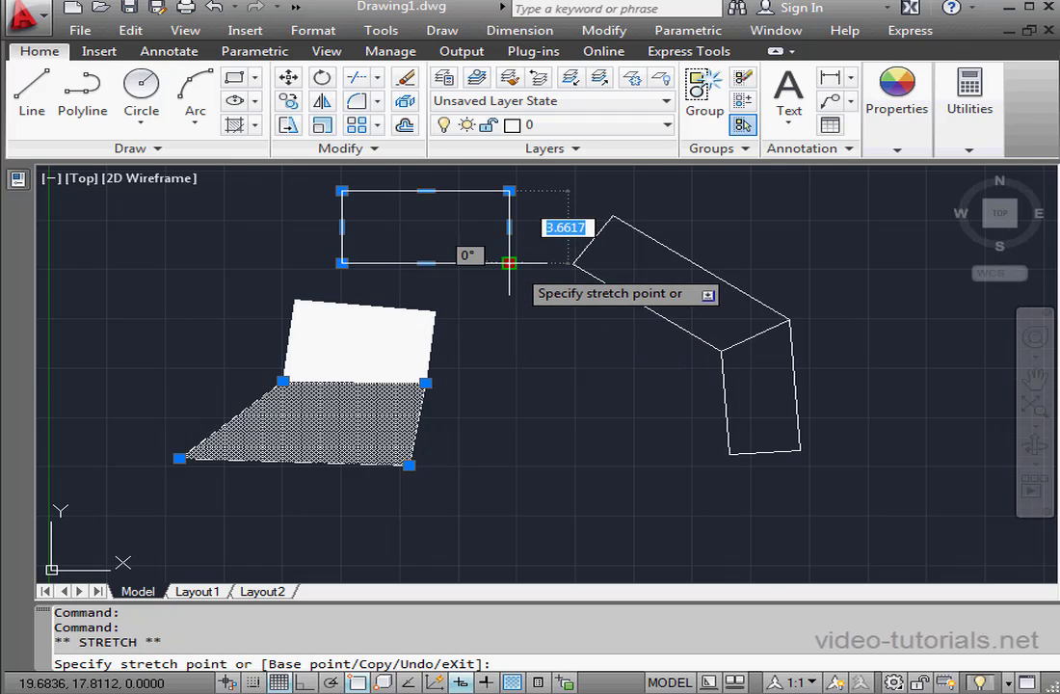
click(509, 263)
click(789, 457)
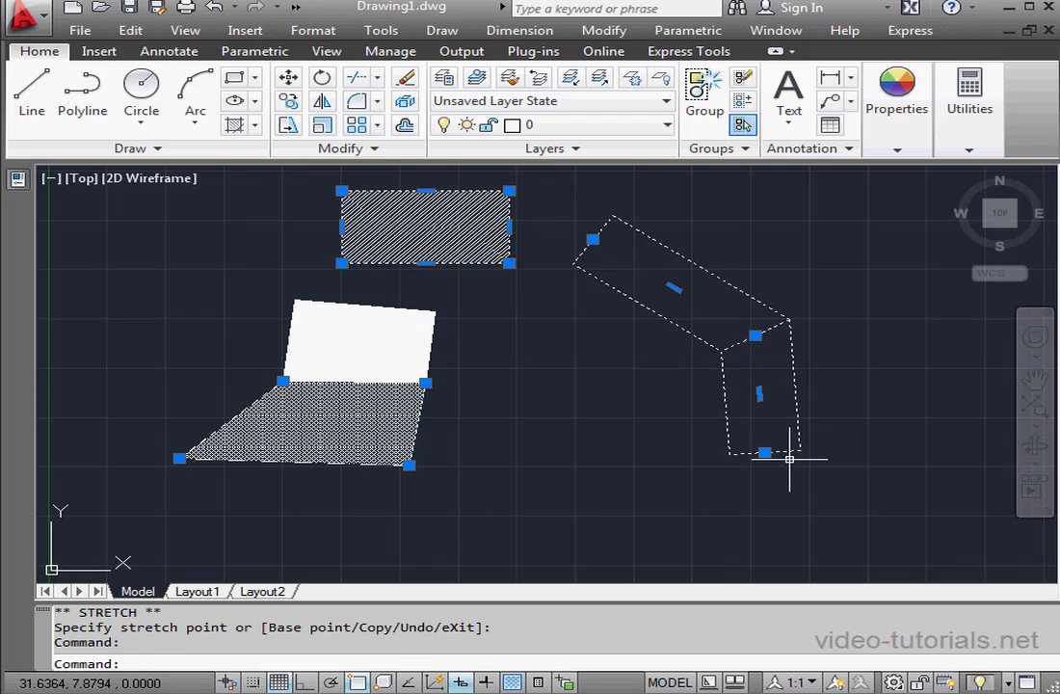
click(764, 452)
click(766, 452)
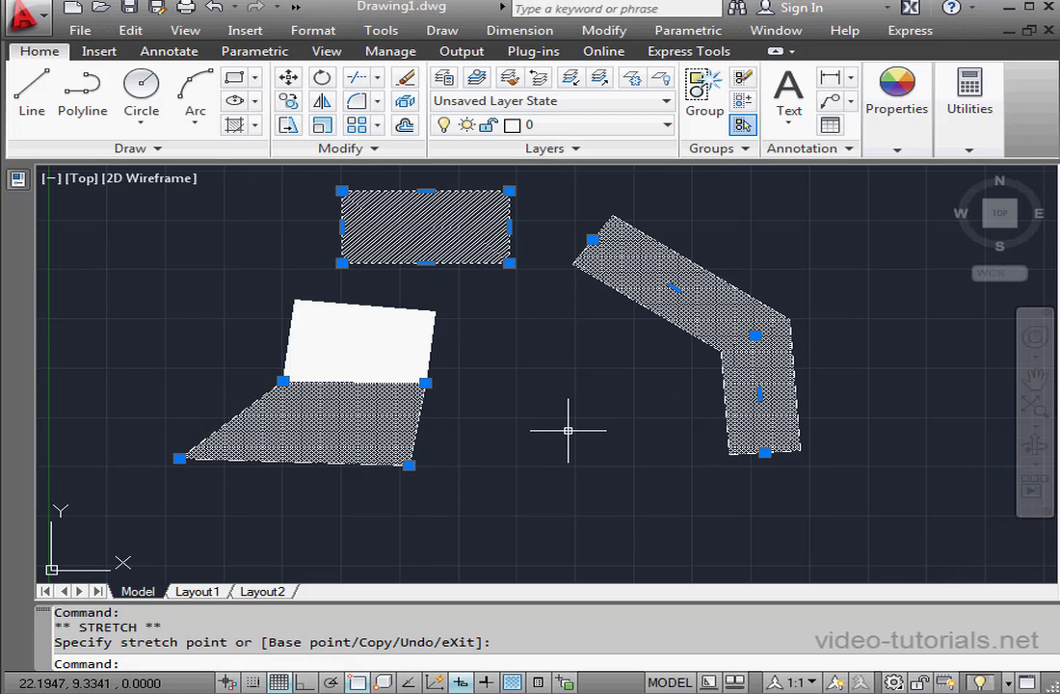
Draw a rectangle about 8.8 by 6.6 units between the left solid and the wide polyline
click(233, 77)
click(458, 375)
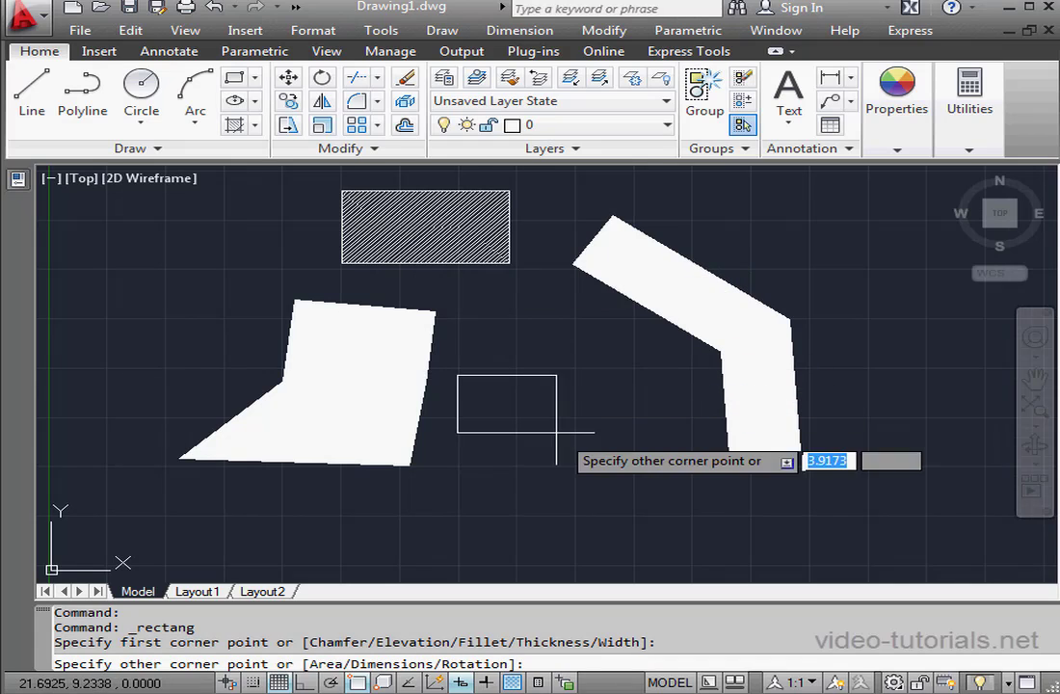
click(664, 504)
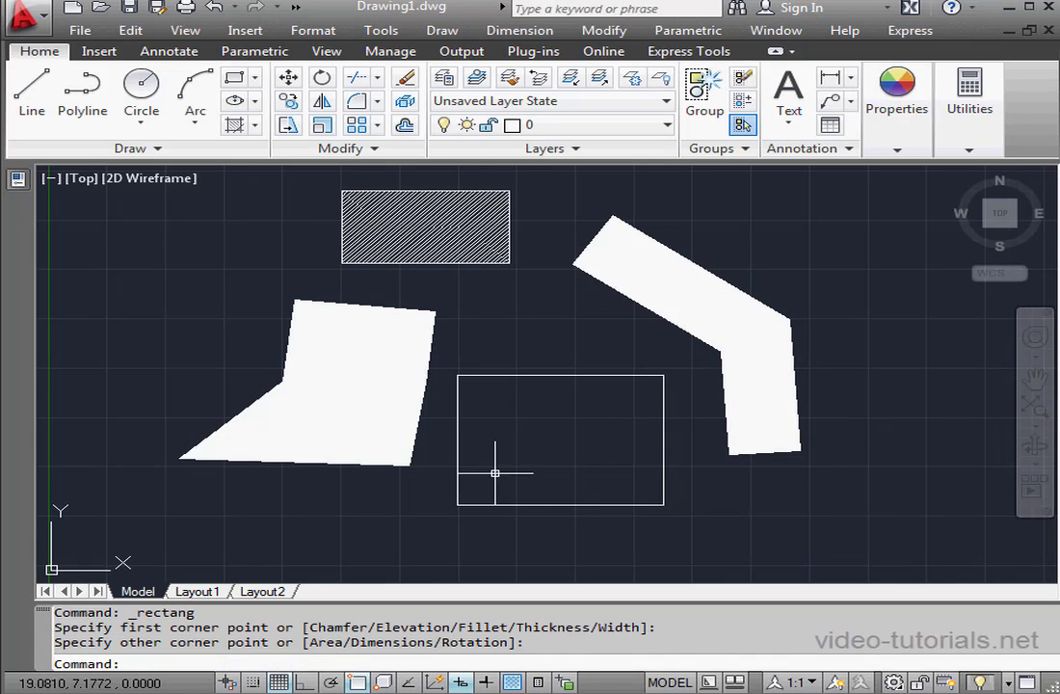
Create a 2D solid with SOLID on the new rectangle's corners in perimeter order: lower-left, lower-right, upper-right, upper-left
right_click(384, 532)
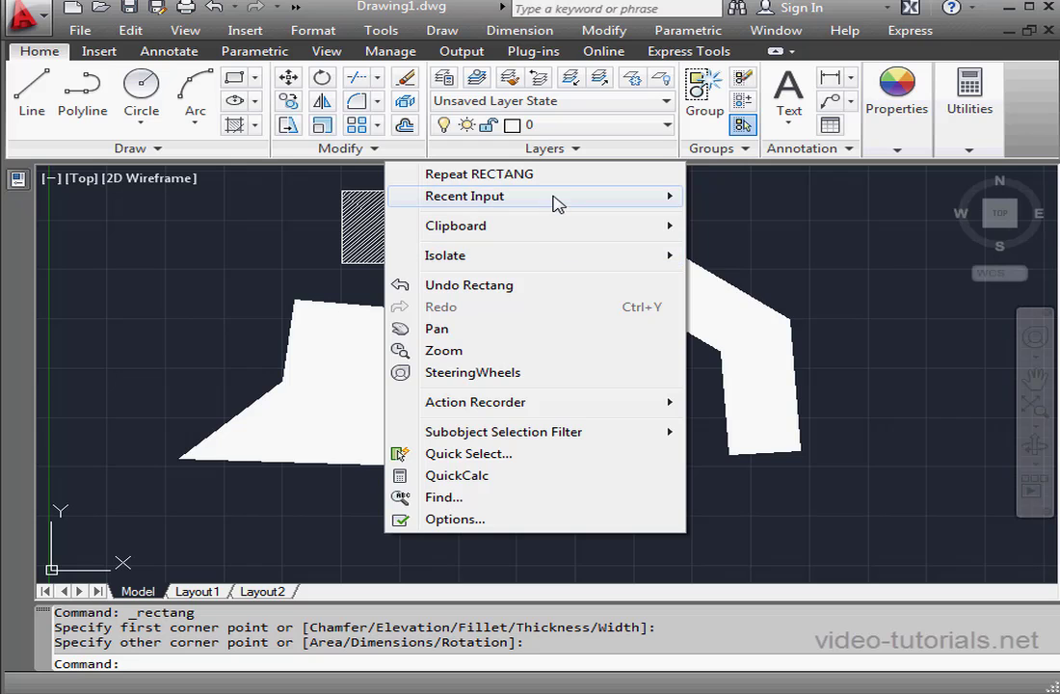
mouse_move(564, 202)
click(761, 284)
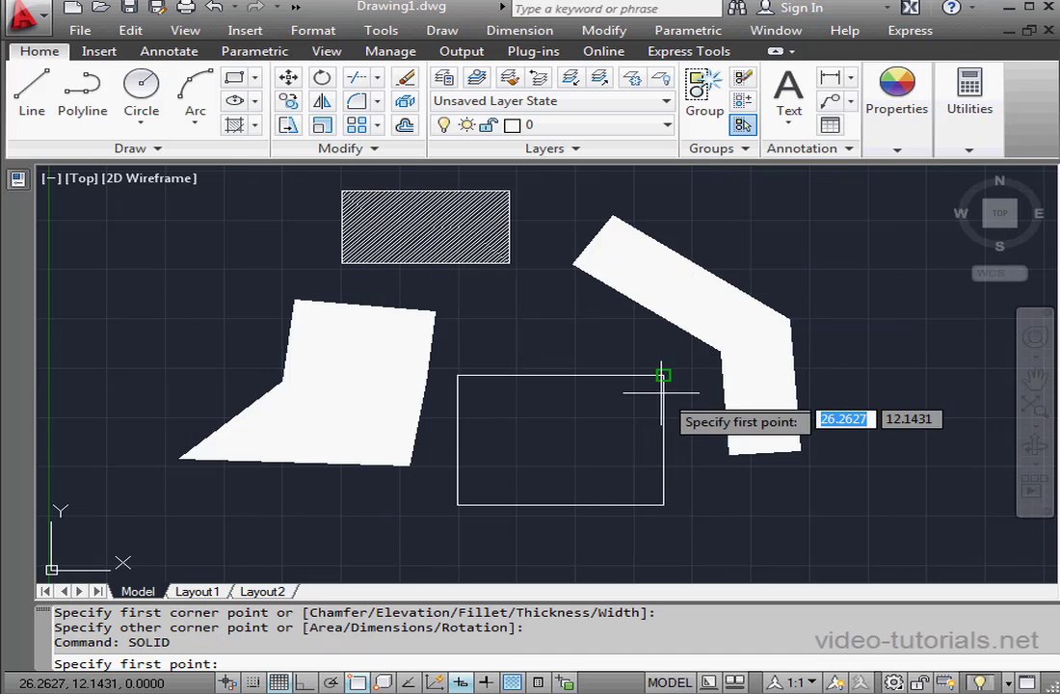
click(451, 502)
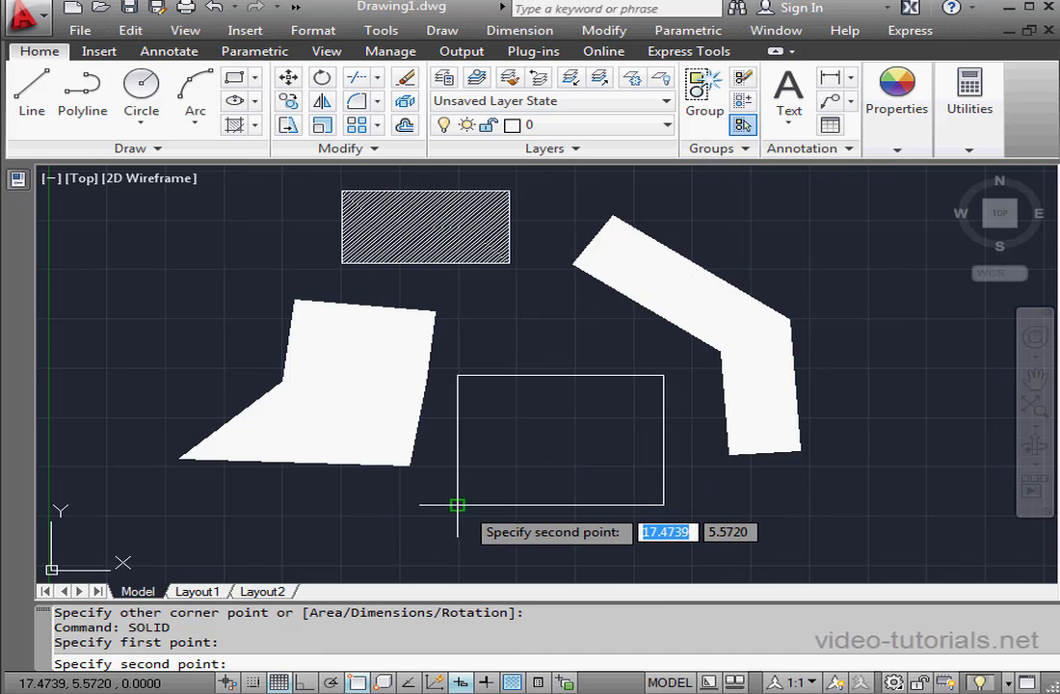
click(663, 503)
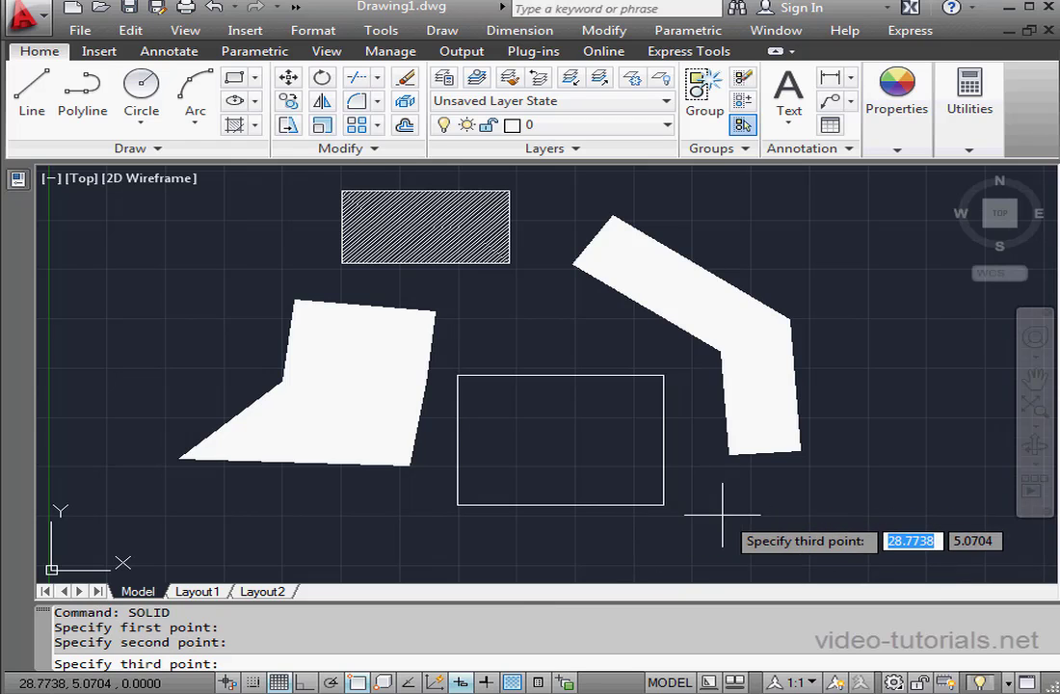
click(663, 375)
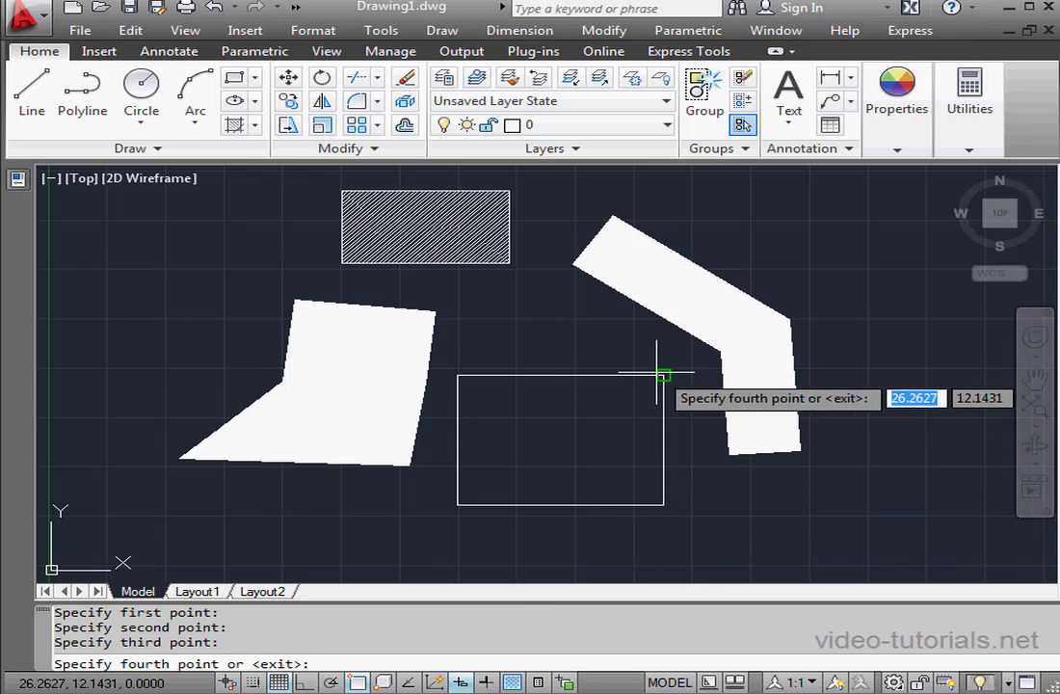
click(458, 374)
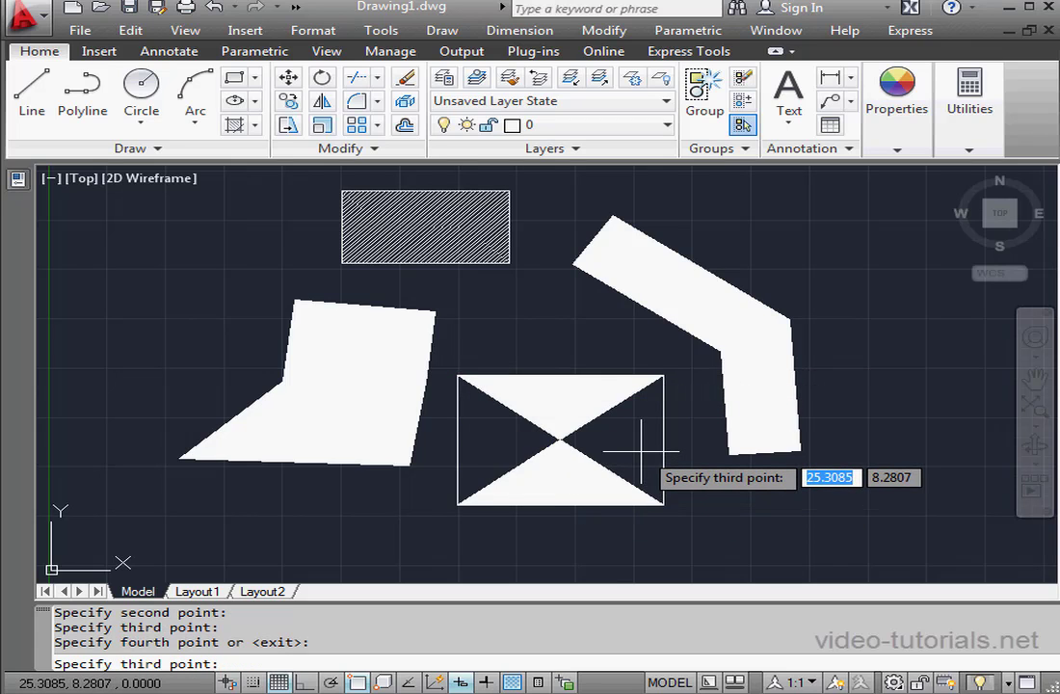
key(Escape)
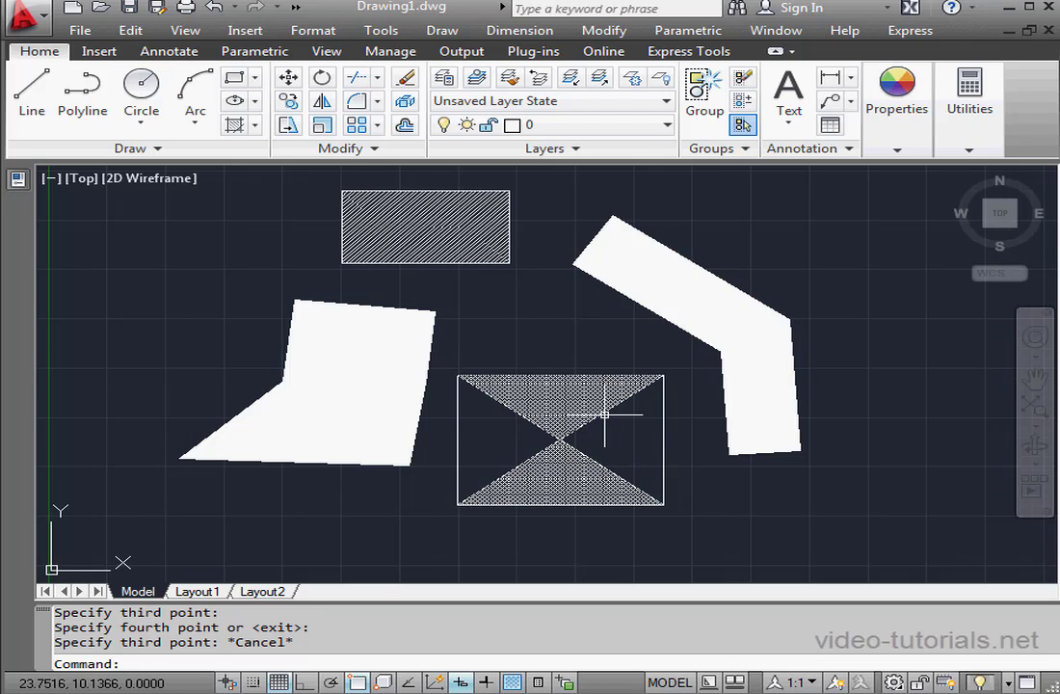
Swap the bow-tie solid's two upper vertices by grip-stretching, parking one on the left solid's corner, so it fills the rectangle
click(609, 419)
click(664, 375)
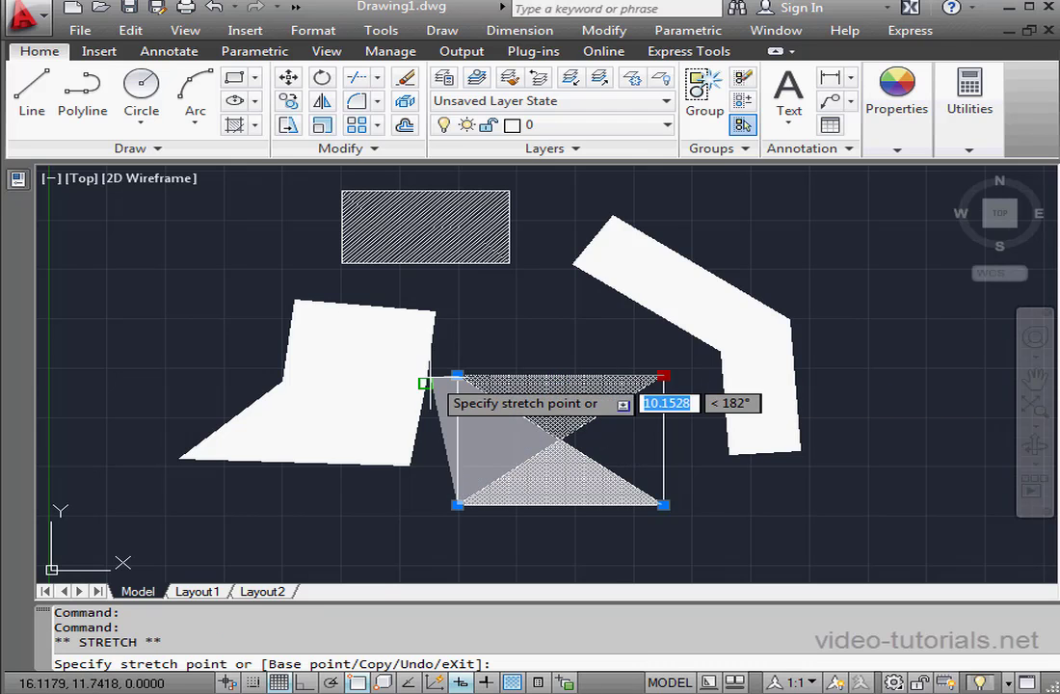
click(425, 383)
click(457, 375)
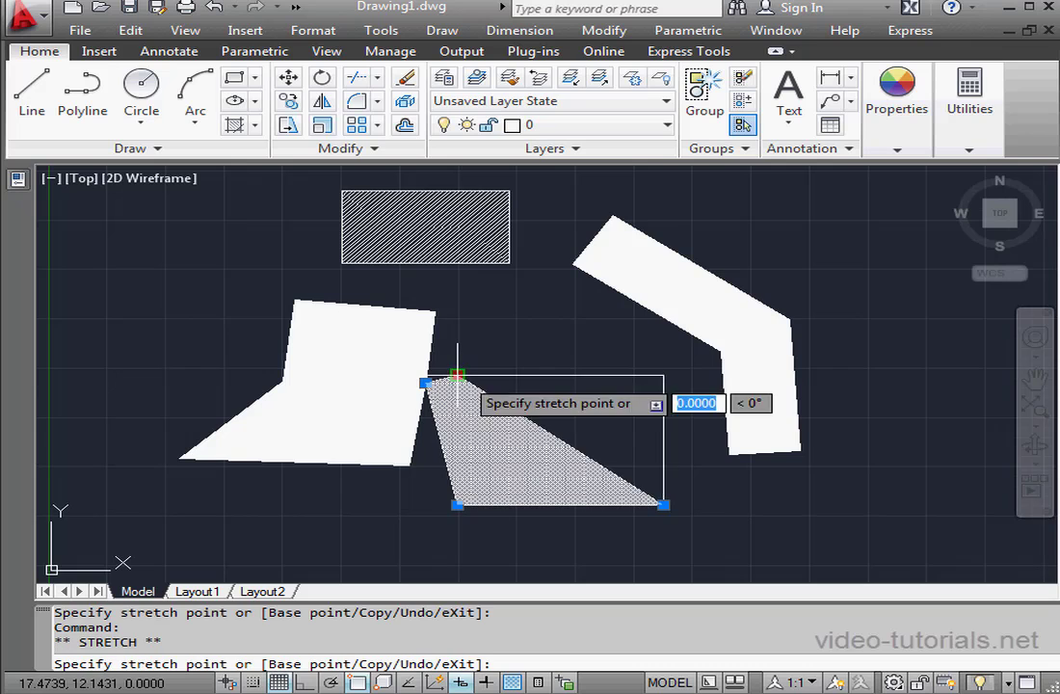
click(664, 375)
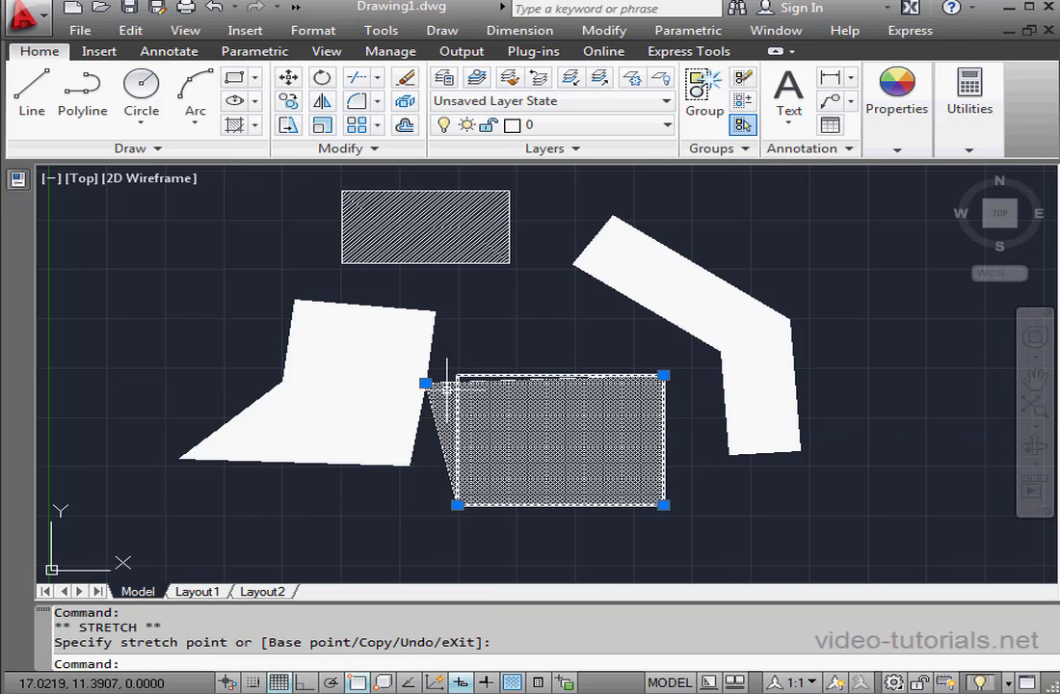
click(425, 382)
click(458, 376)
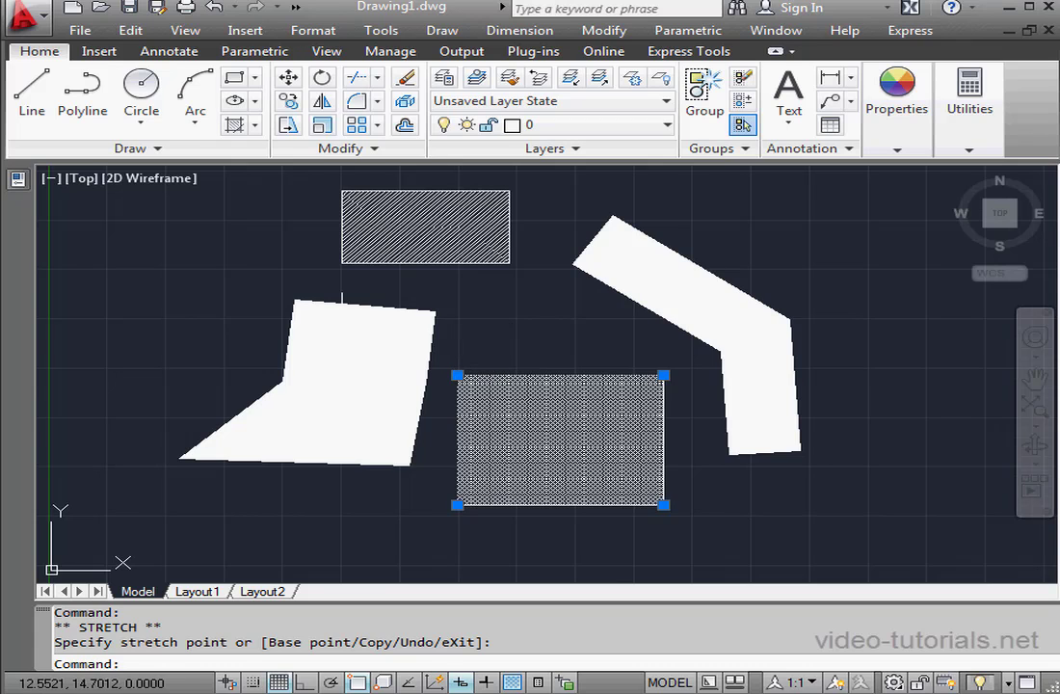
Change the color property of the selected rectangular solid to Red and close its properties
click(19, 179)
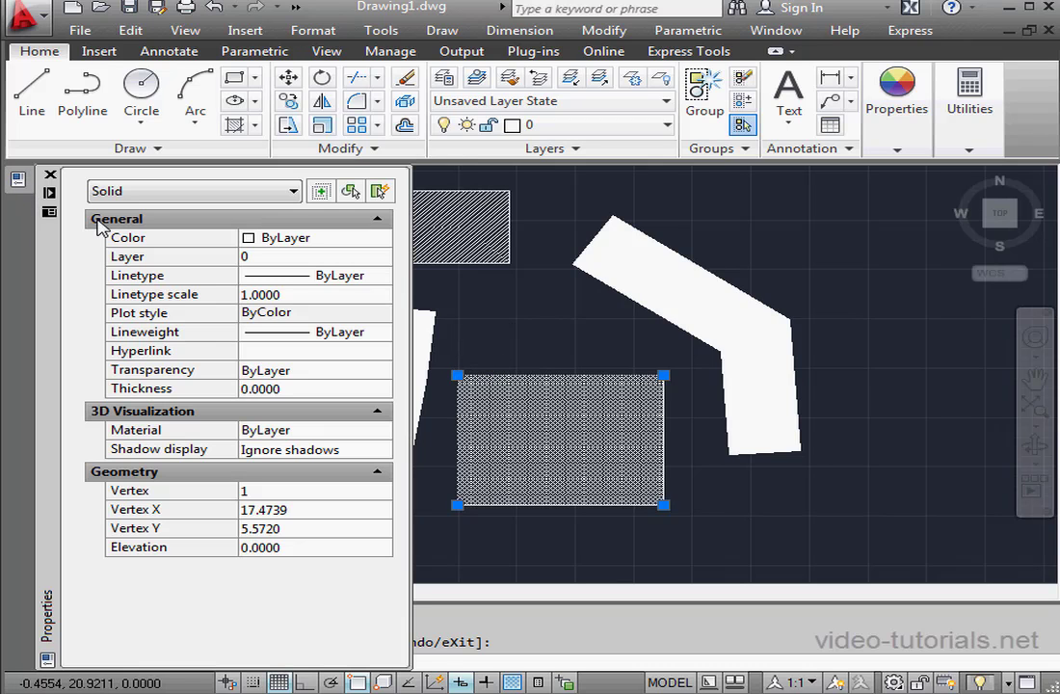
click(288, 241)
click(292, 238)
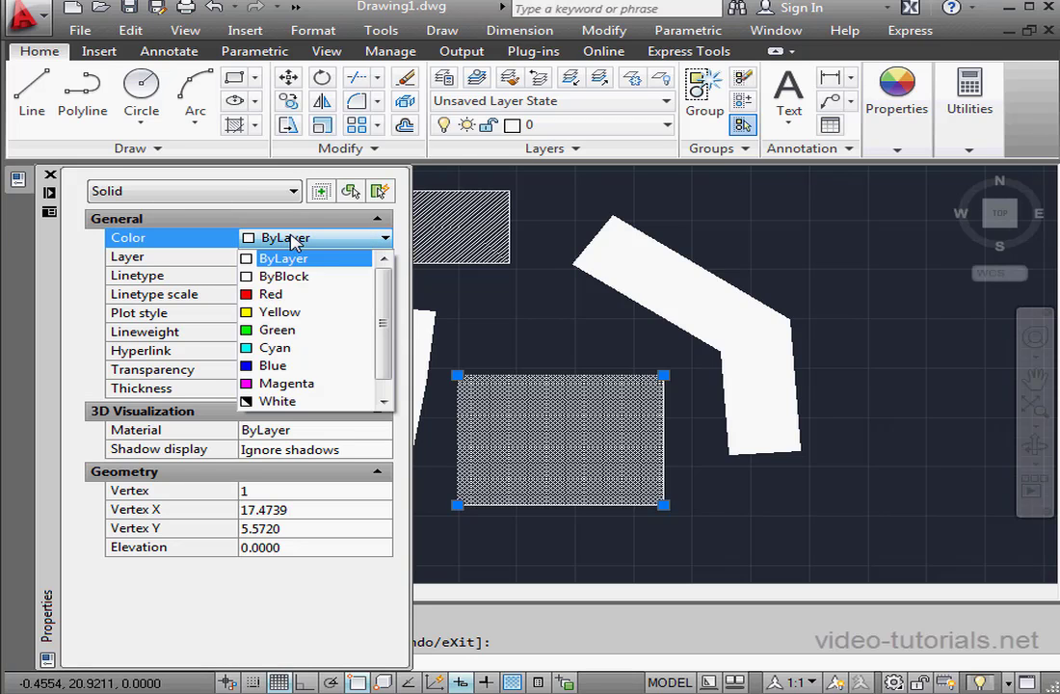
click(291, 295)
key(ctrl+1)
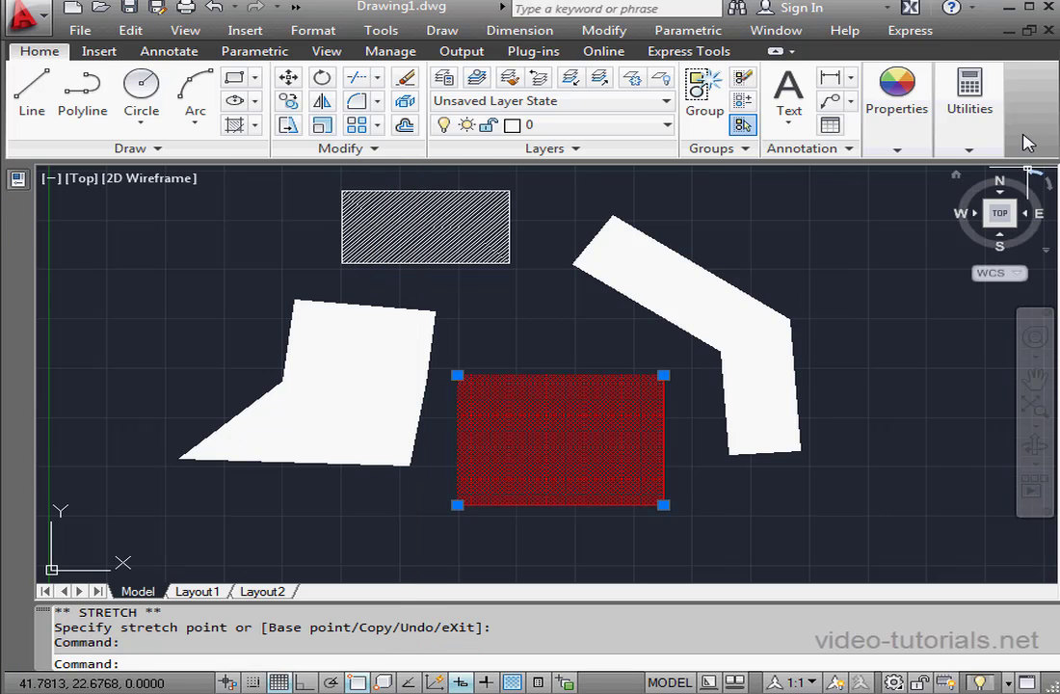